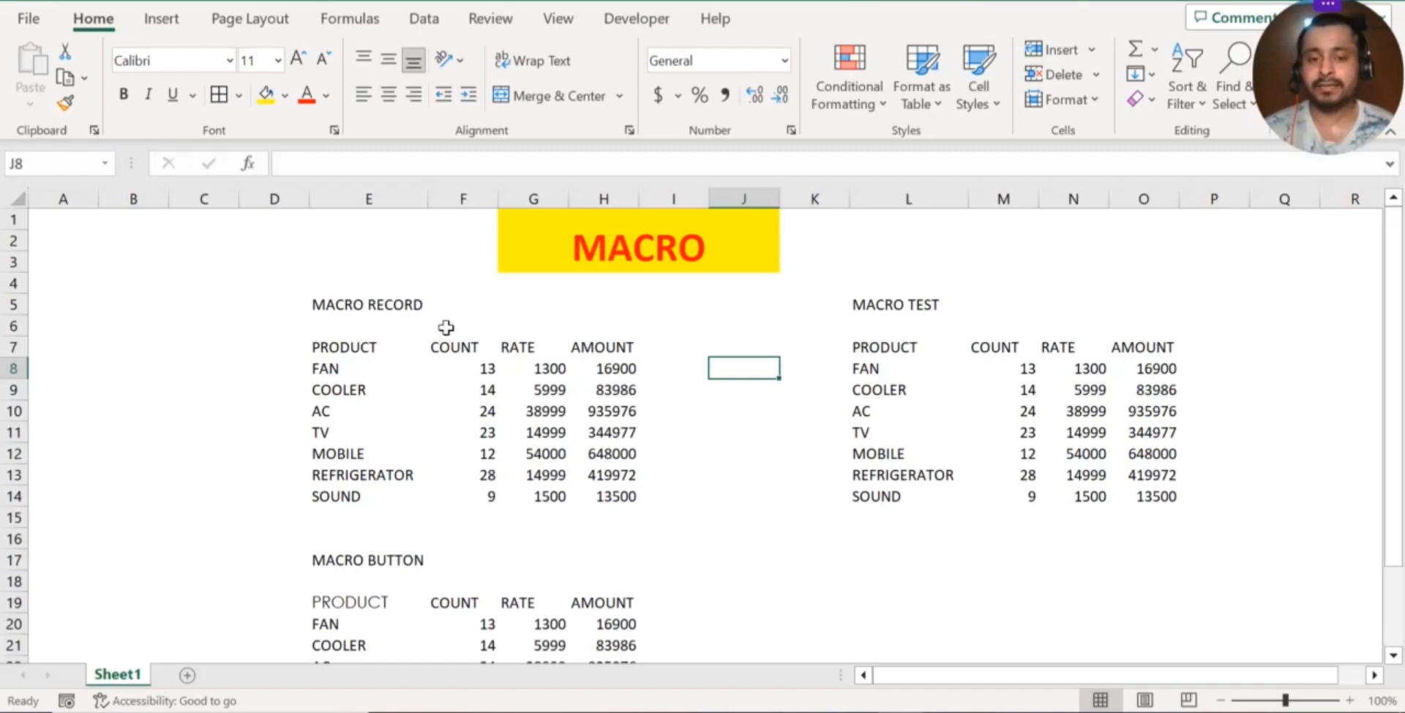
pyautogui.click(442, 448)
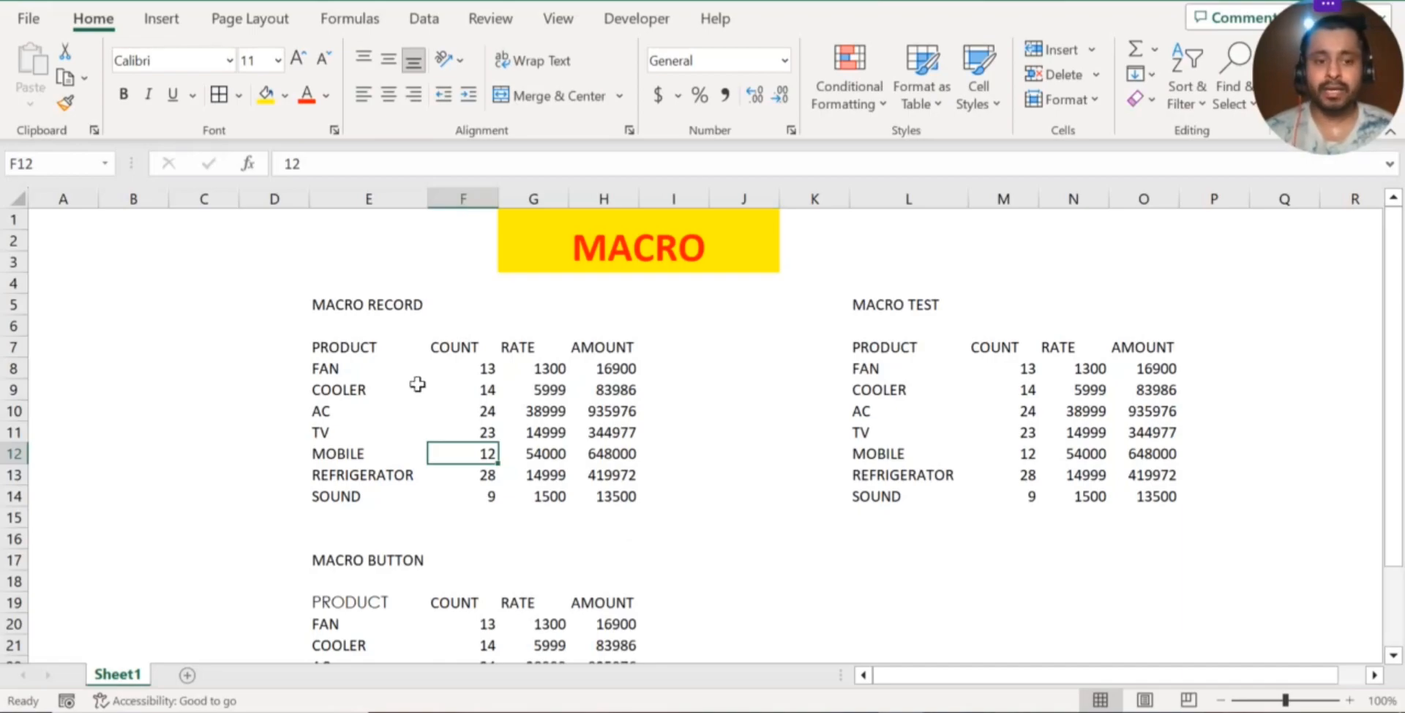
pyautogui.click(372, 364)
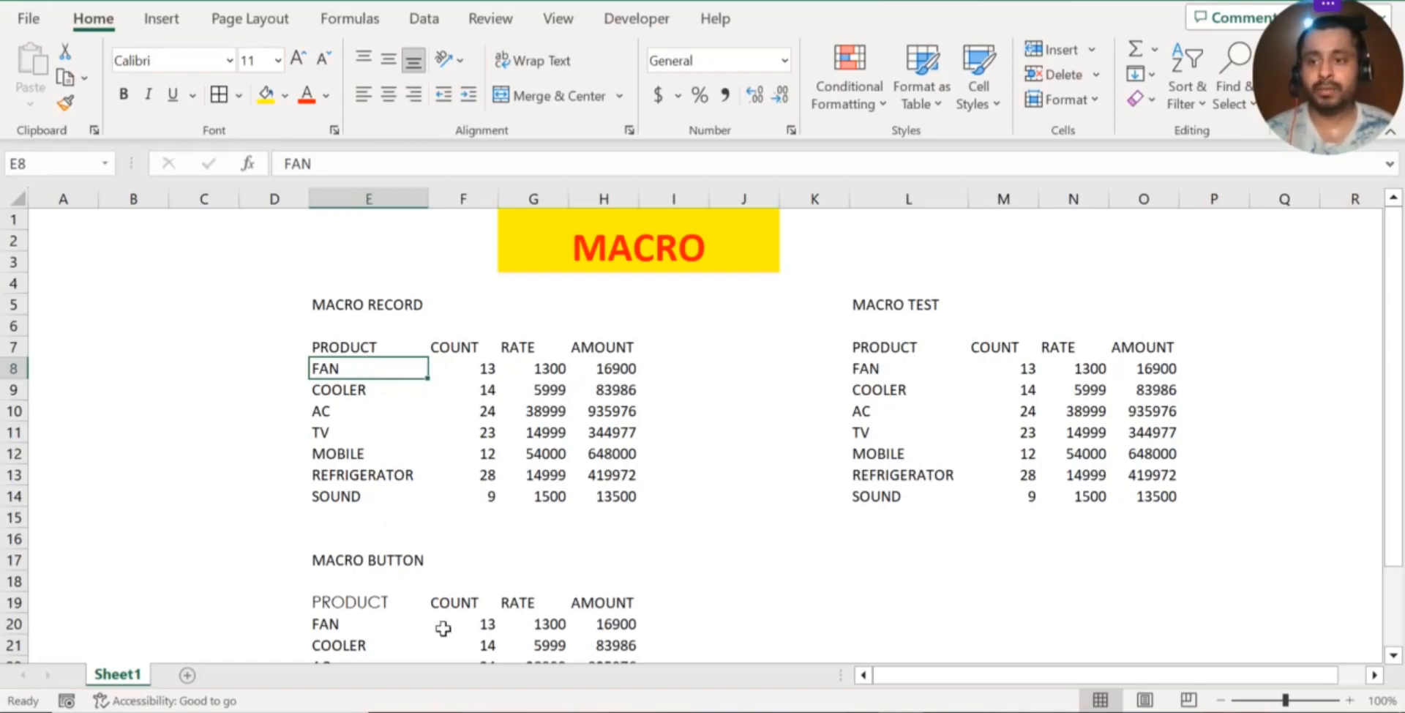
pyautogui.click(392, 612)
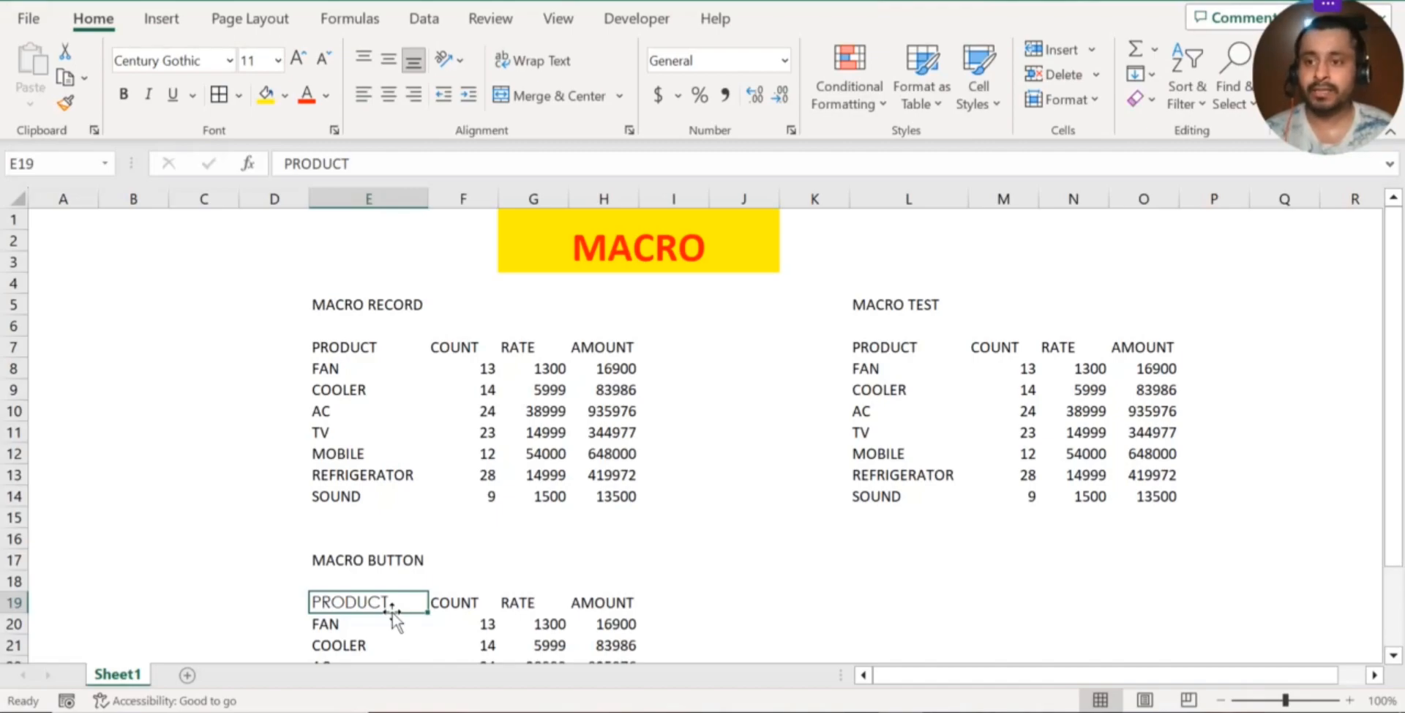
pyautogui.click(452, 385)
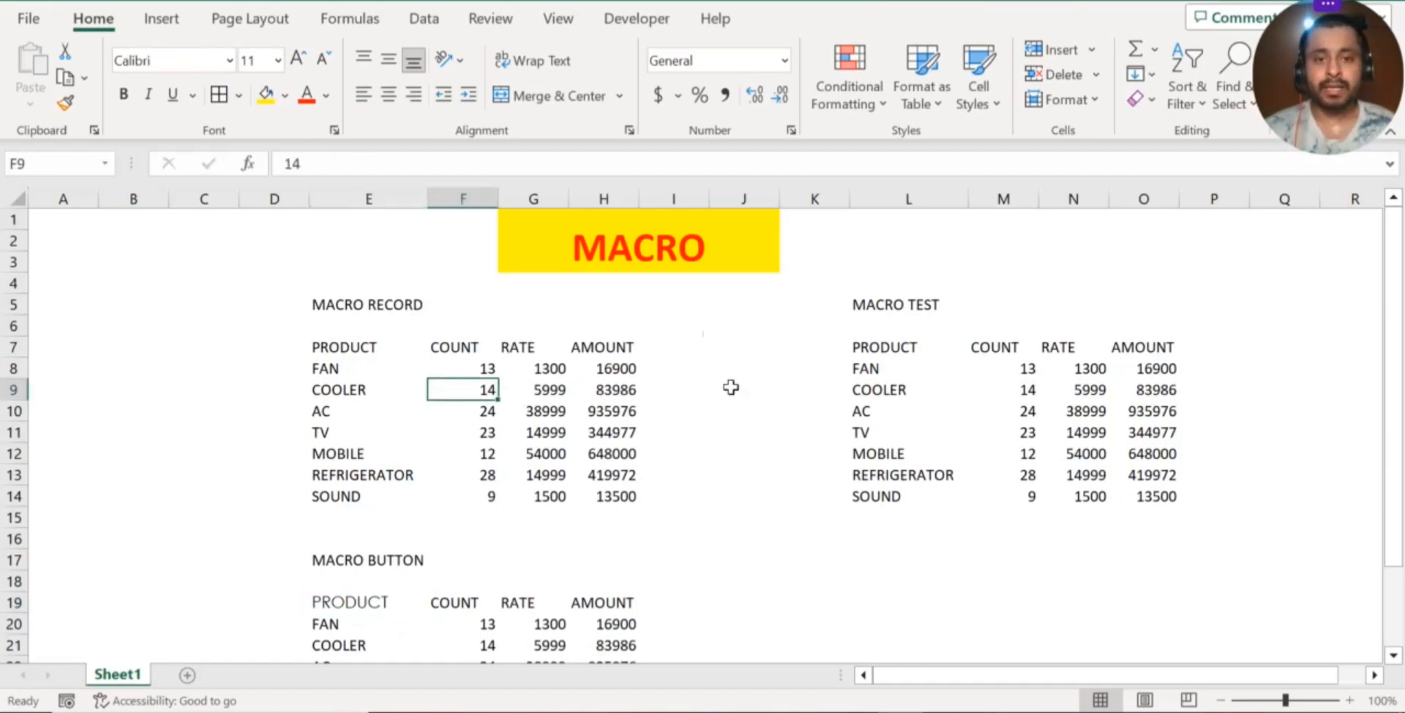
# Make sure the Developer tab is enabled in the ribbon customization options and confirm them
pyautogui.click(628, 22)
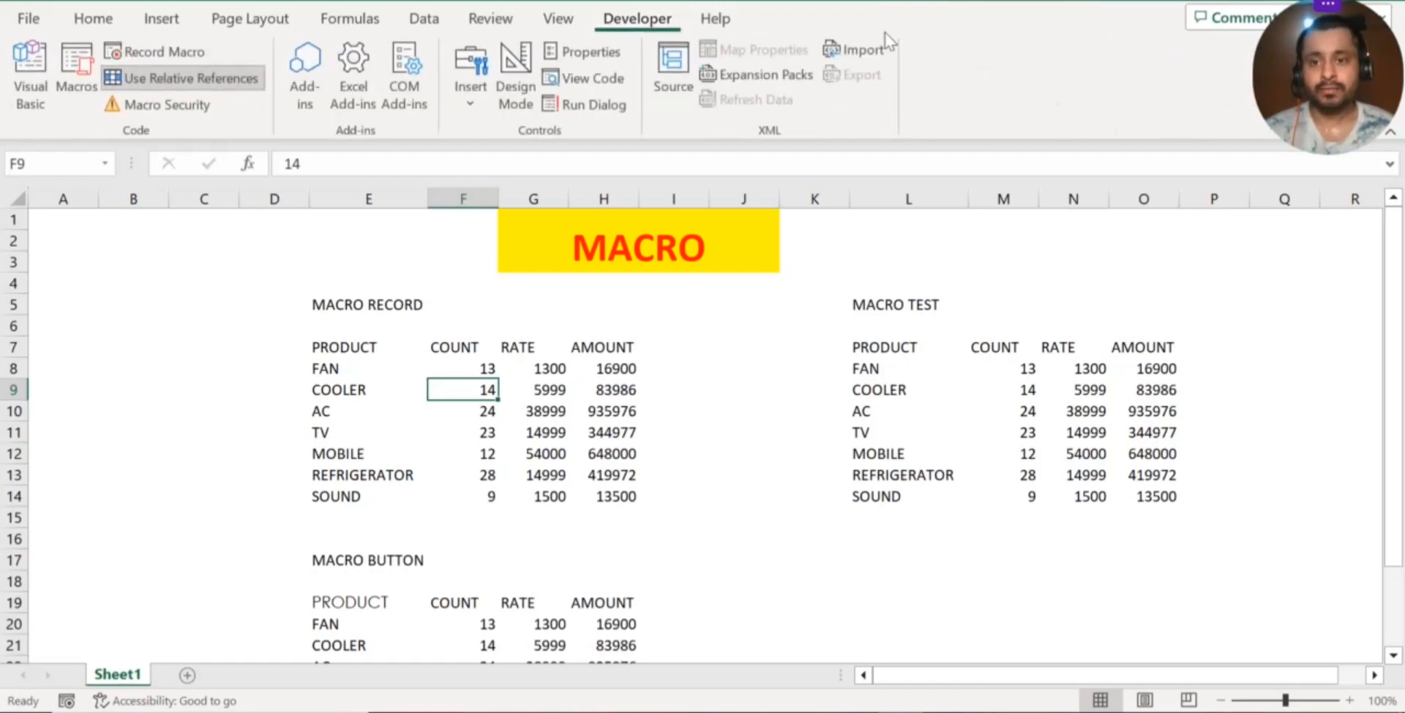
pyautogui.rightClick(1065, 77)
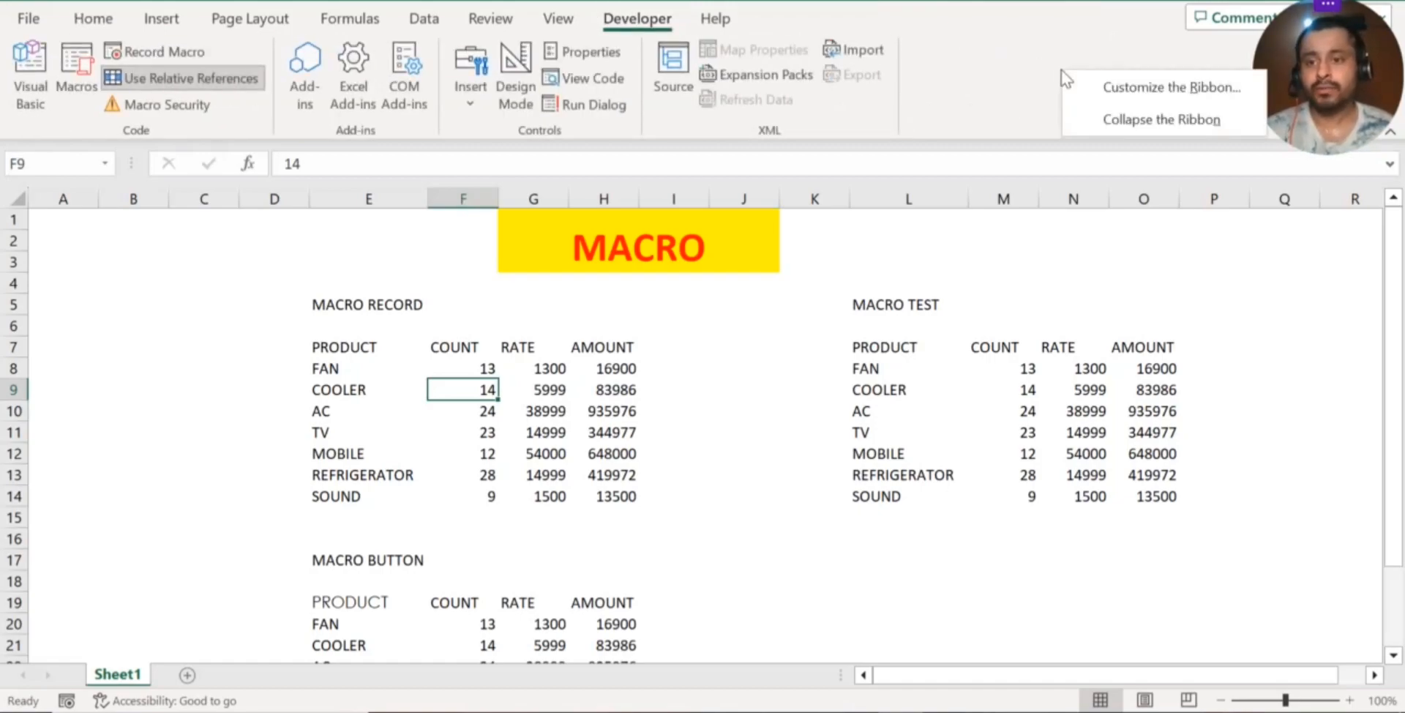
pyautogui.click(1126, 98)
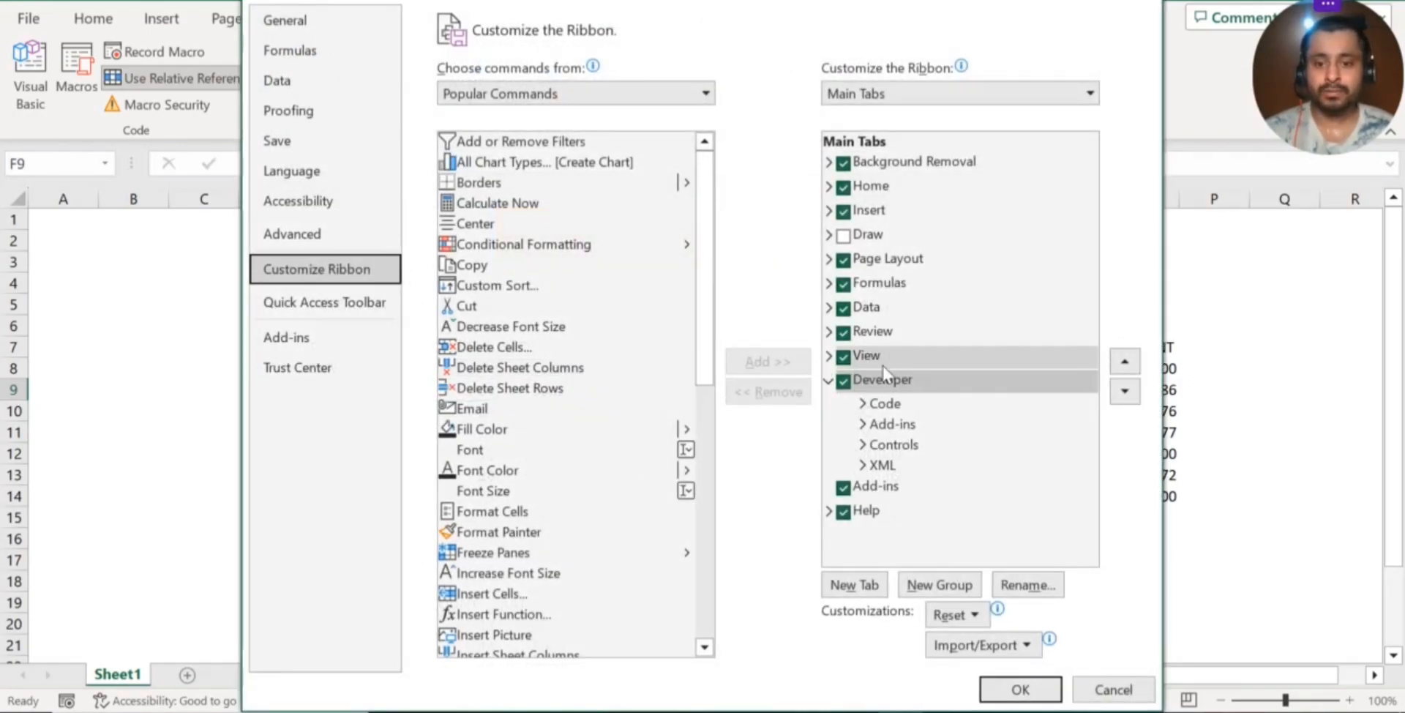
pyautogui.click(844, 384)
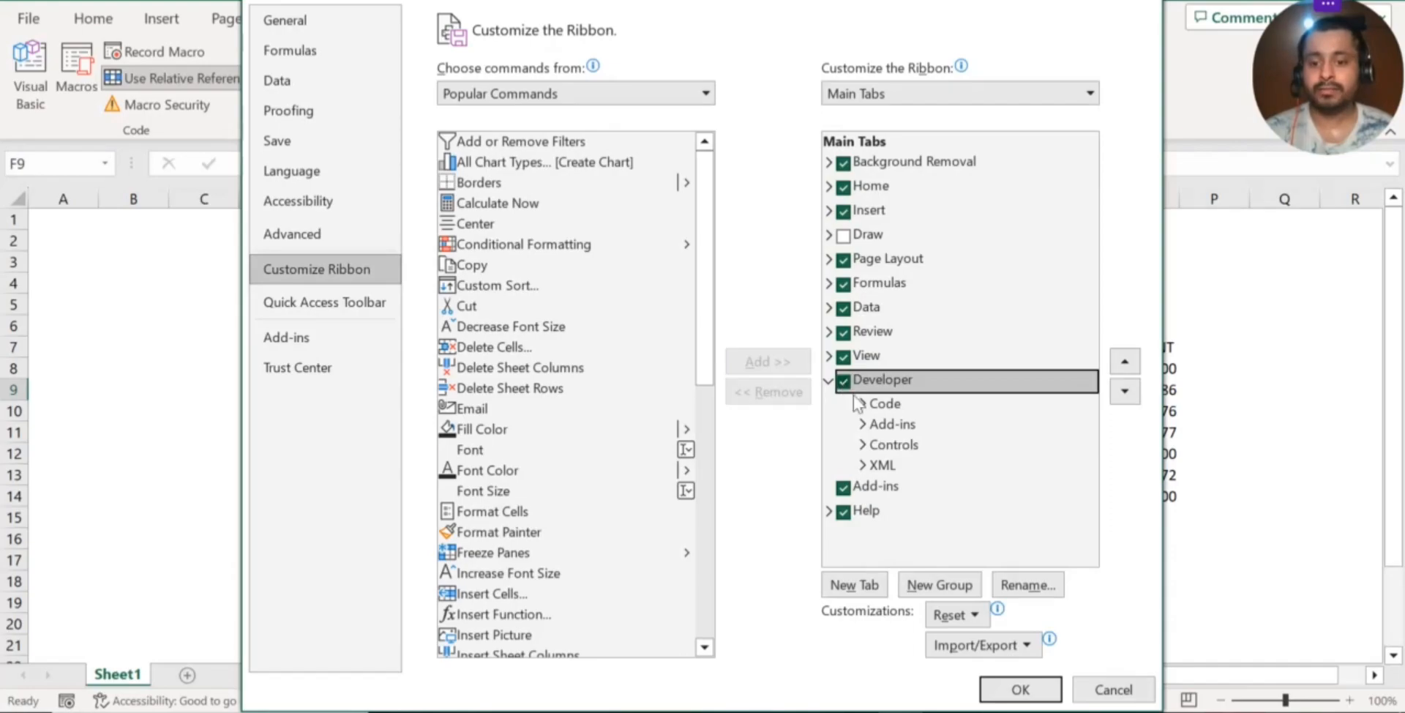
pyautogui.click(1020, 689)
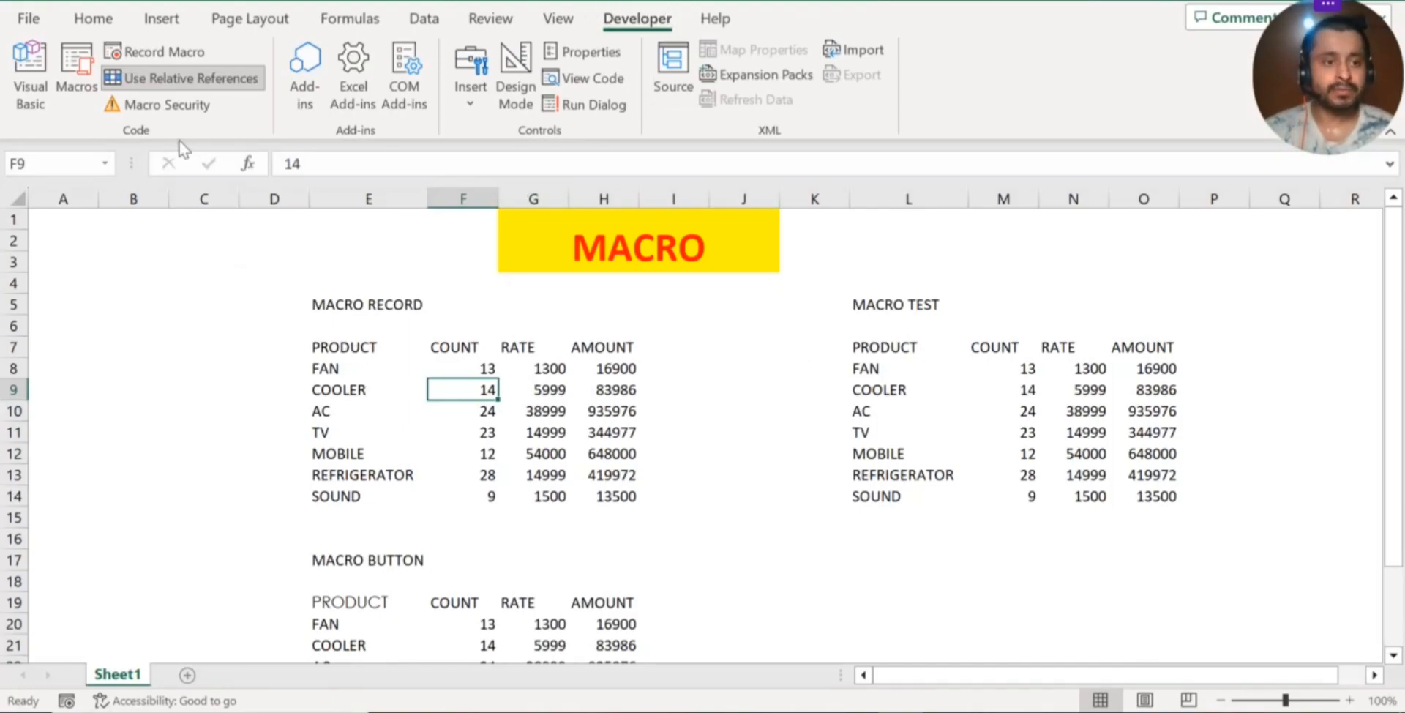
# Turn off relative references for macro recording
pyautogui.click(192, 78)
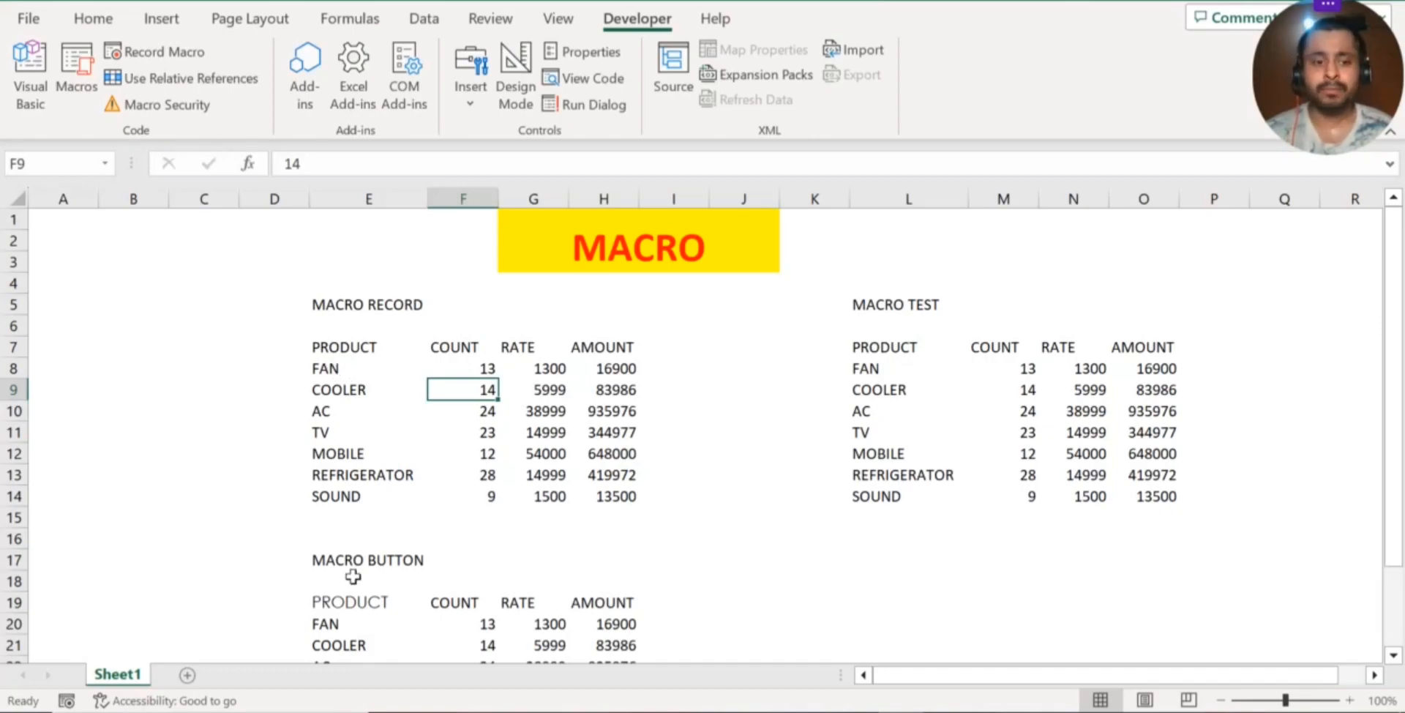
pyautogui.click(352, 598)
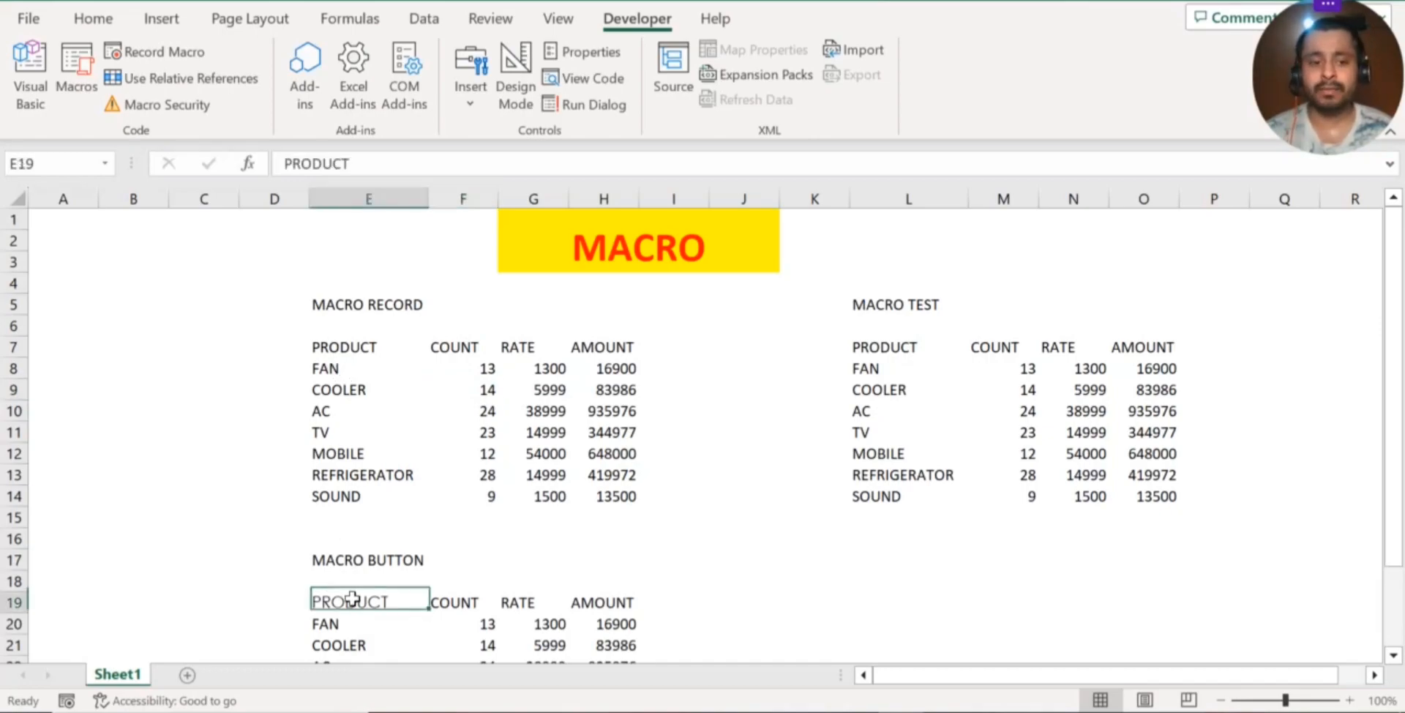
pyautogui.click(911, 333)
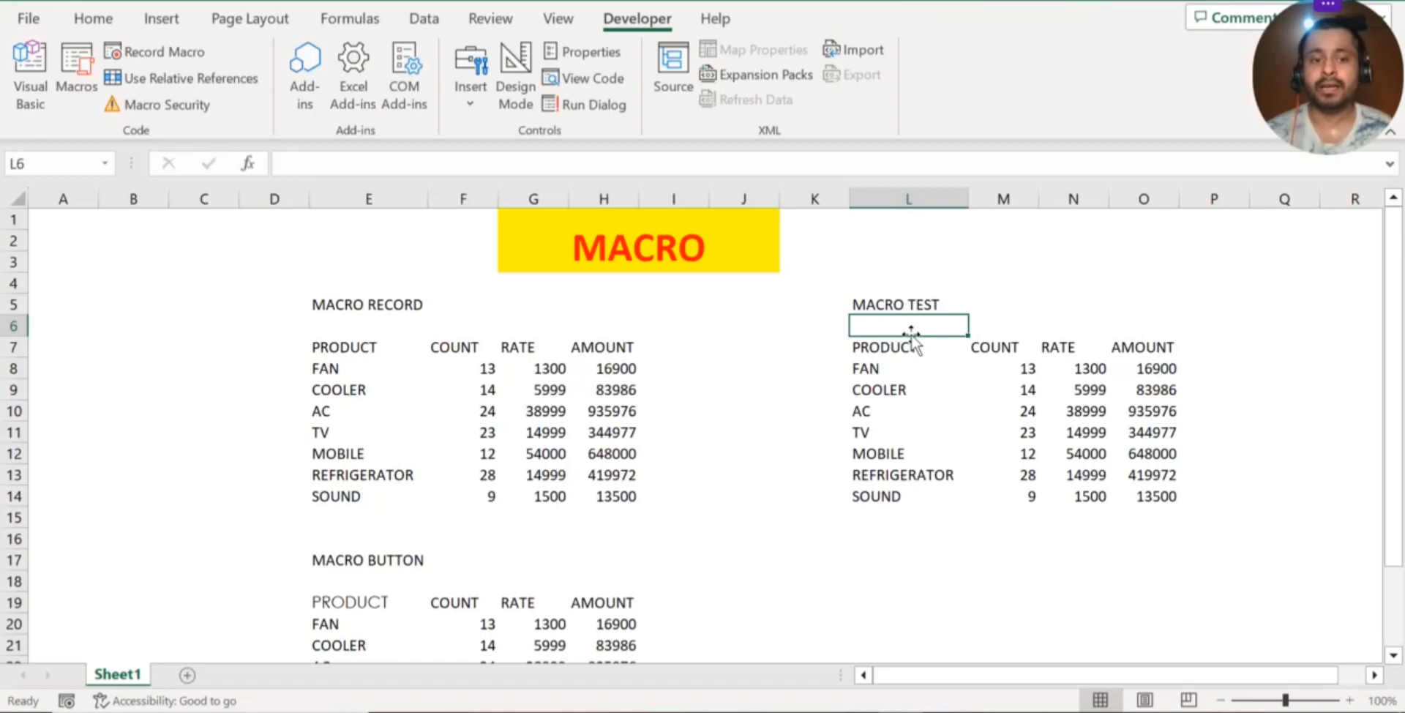
pyautogui.click(217, 85)
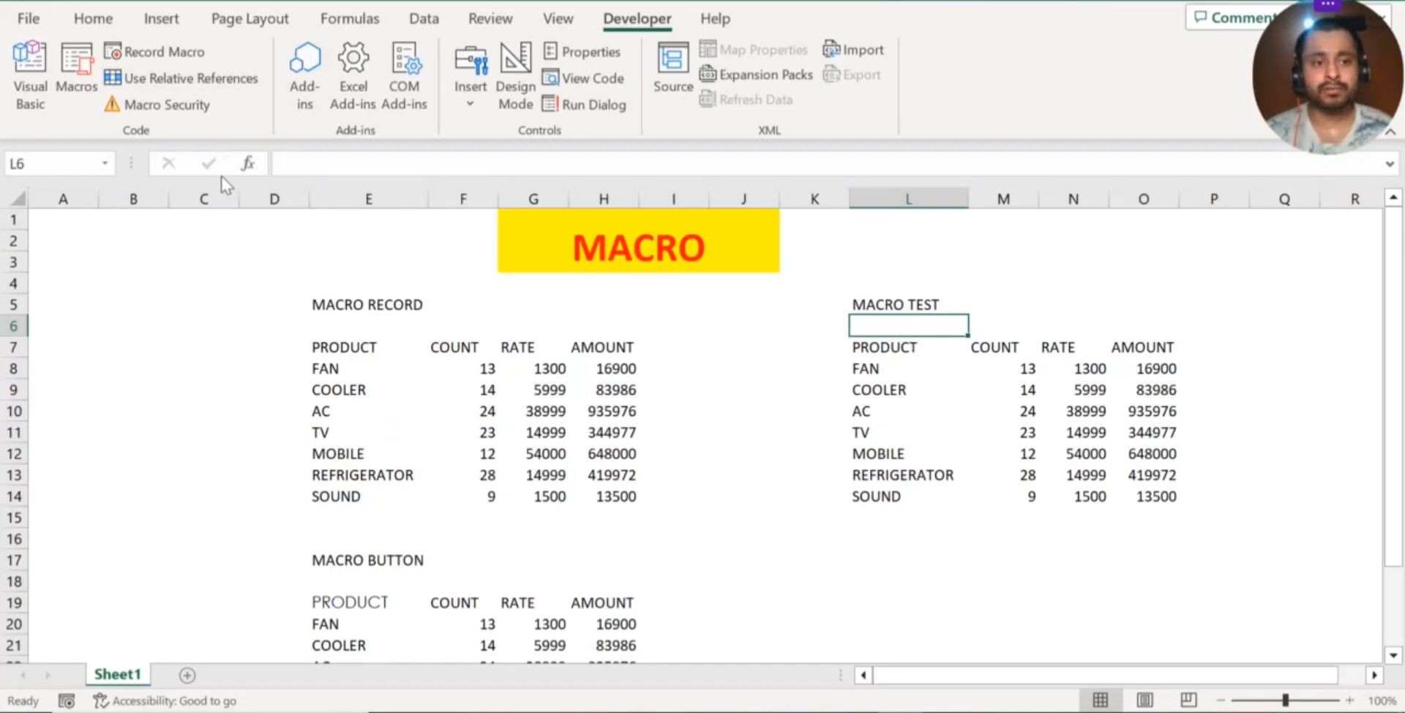
pyautogui.click(462, 430)
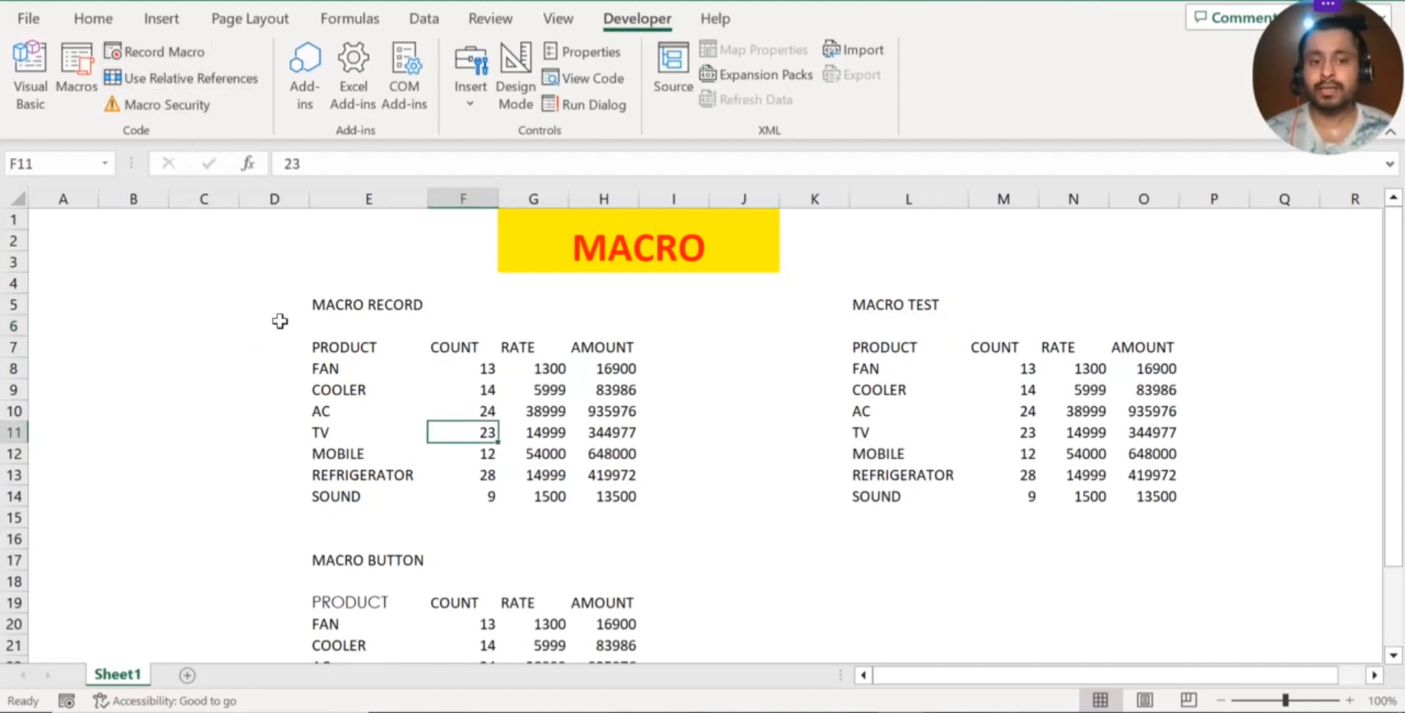
# With the PRODUCT header in E7 selected, turn on relative references and set up a new macro recording named PRACTICE
pyautogui.click(330, 347)
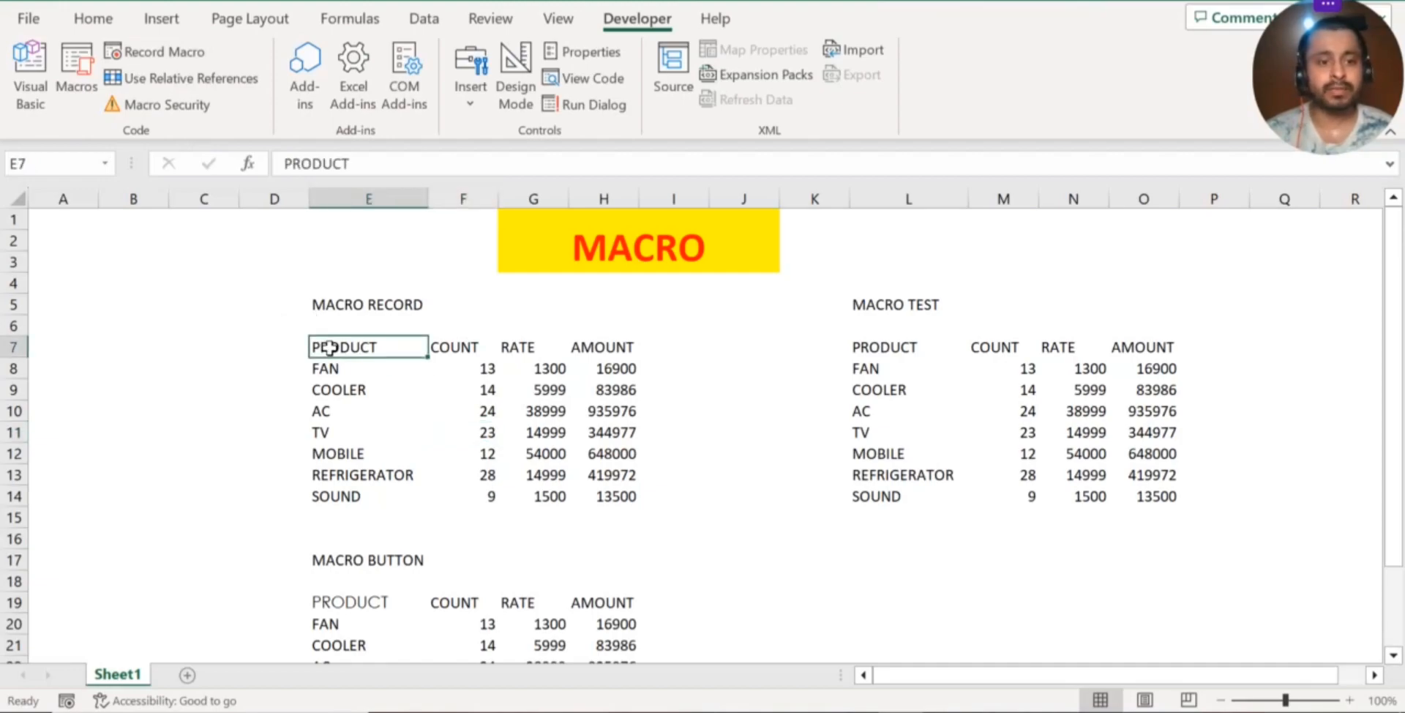
pyautogui.click(188, 80)
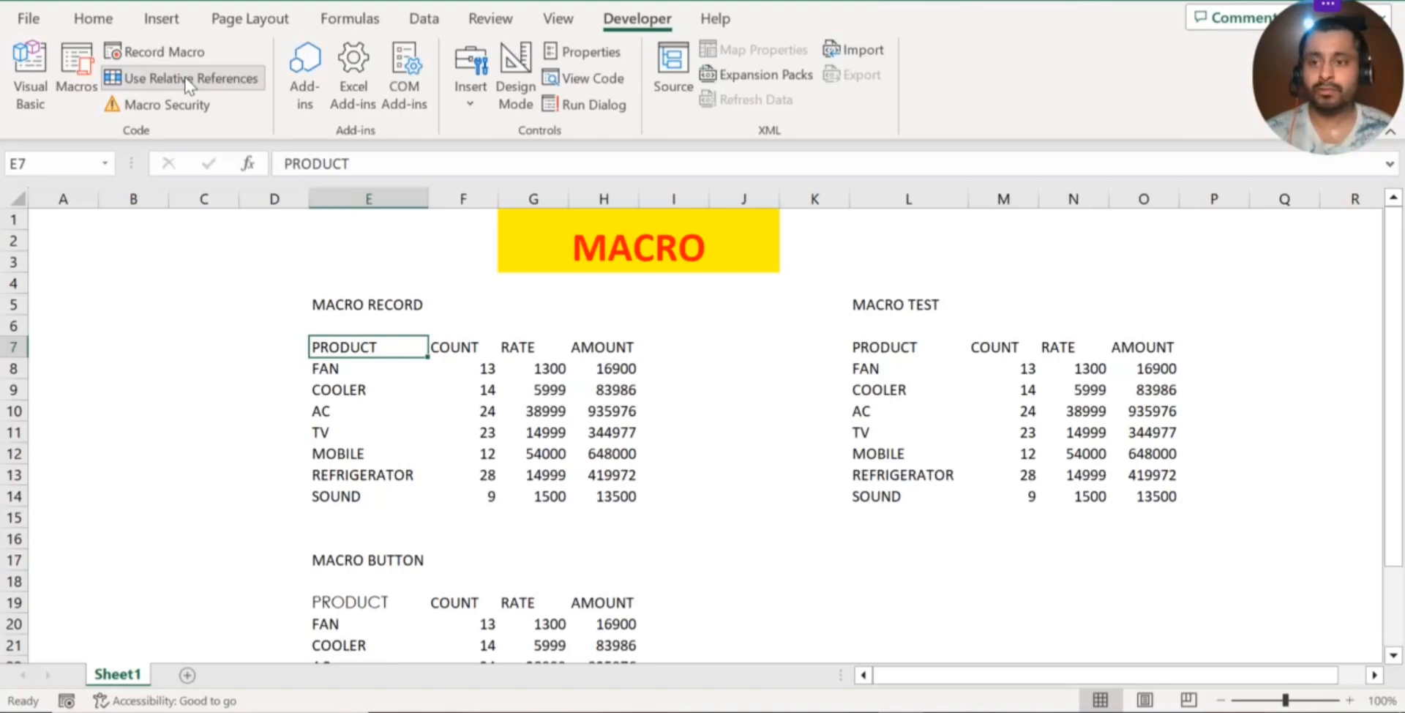
pyautogui.click(167, 52)
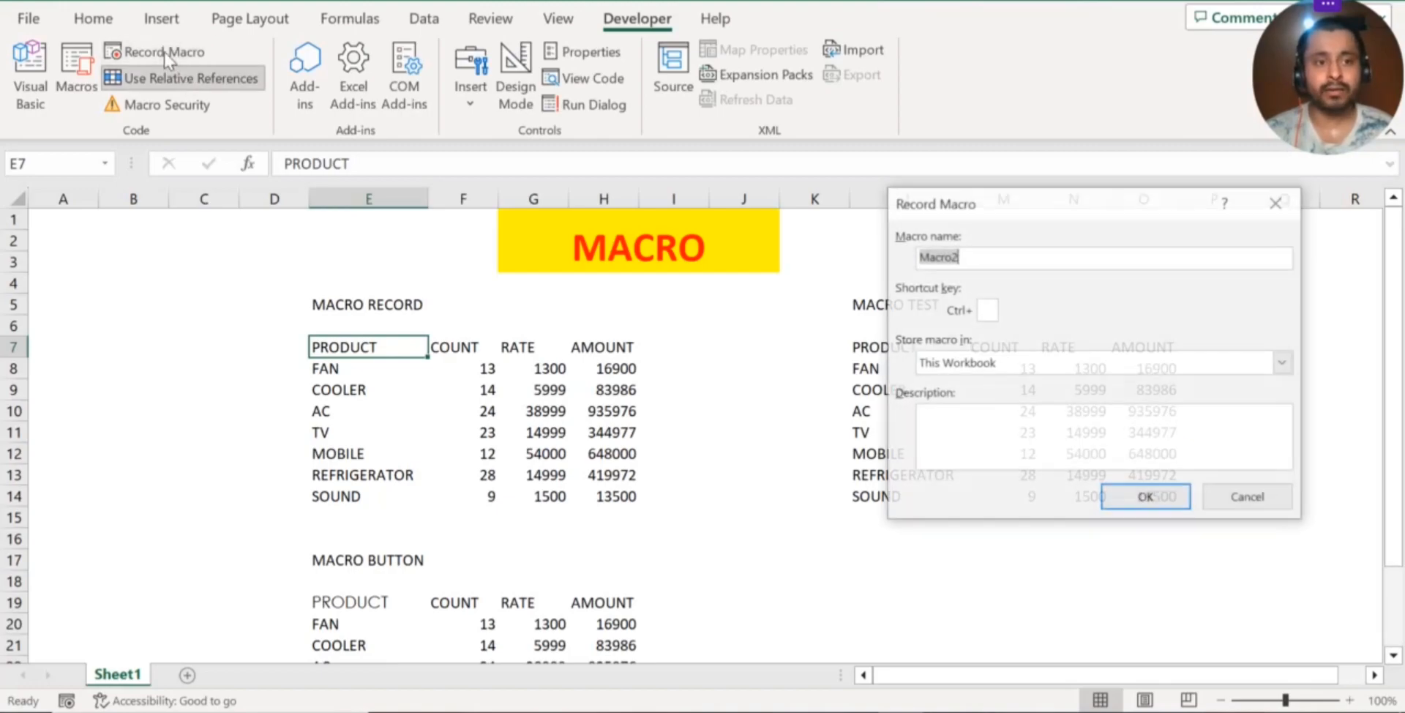
pyautogui.click(991, 261)
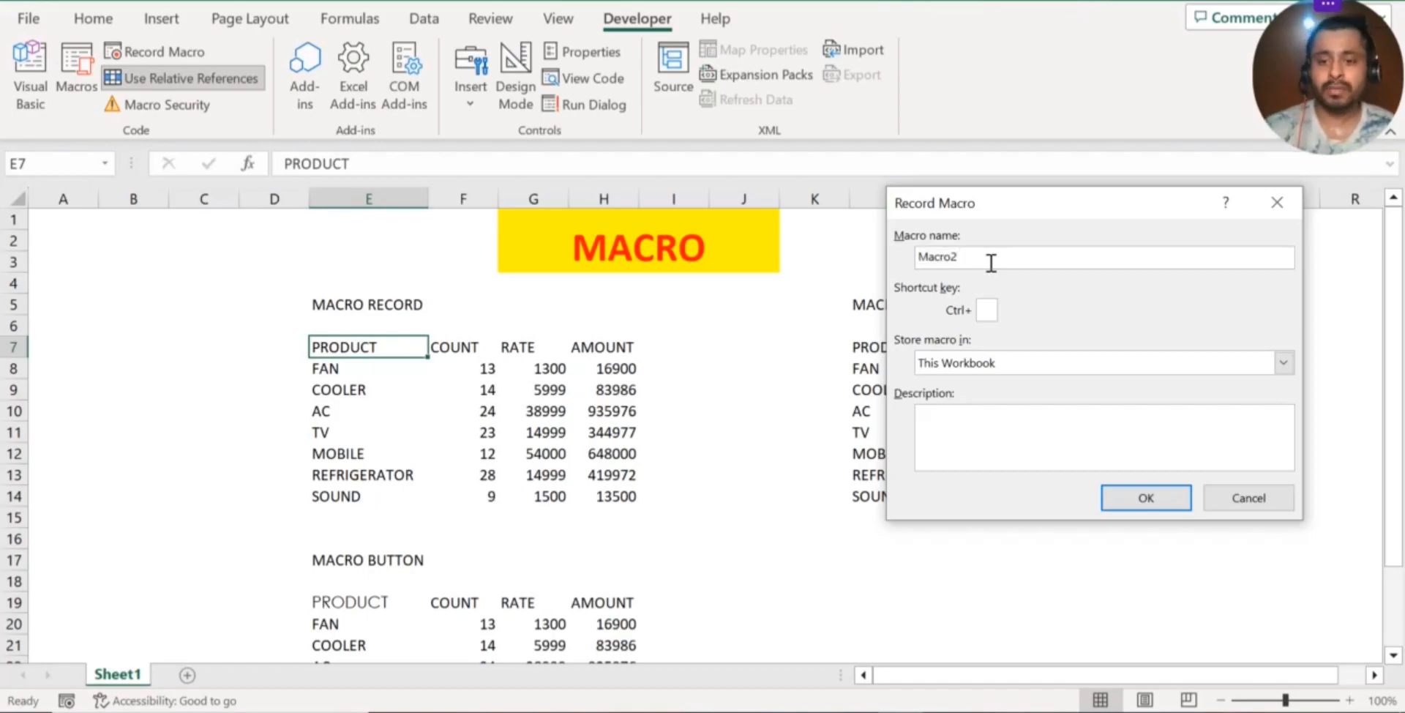
pyautogui.press('BackSpace')
pyautogui.press('BackSpace')
pyautogui.press('BackSpace')
pyautogui.press('BackSpace')
pyautogui.press('BackSpace')
pyautogui.press('BackSpace')
pyautogui.write('PRA')
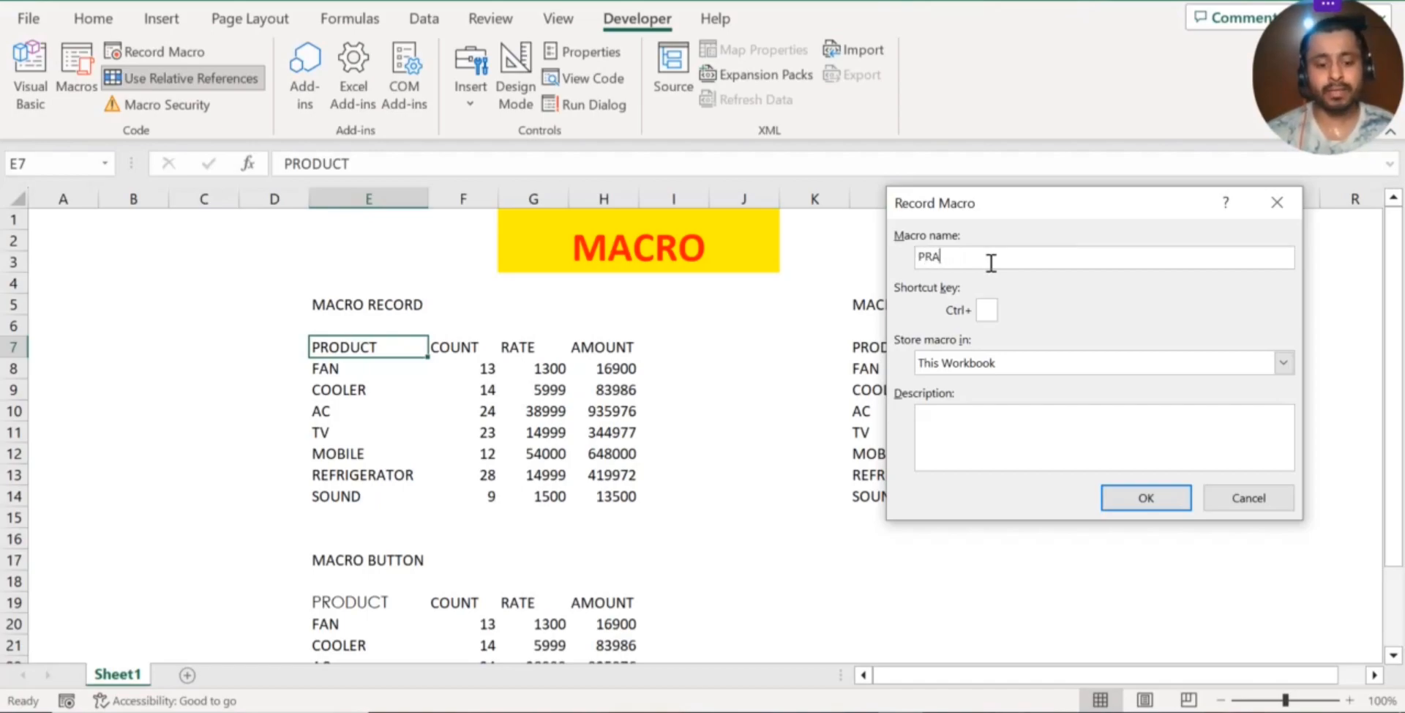
pyautogui.write('CTICE')
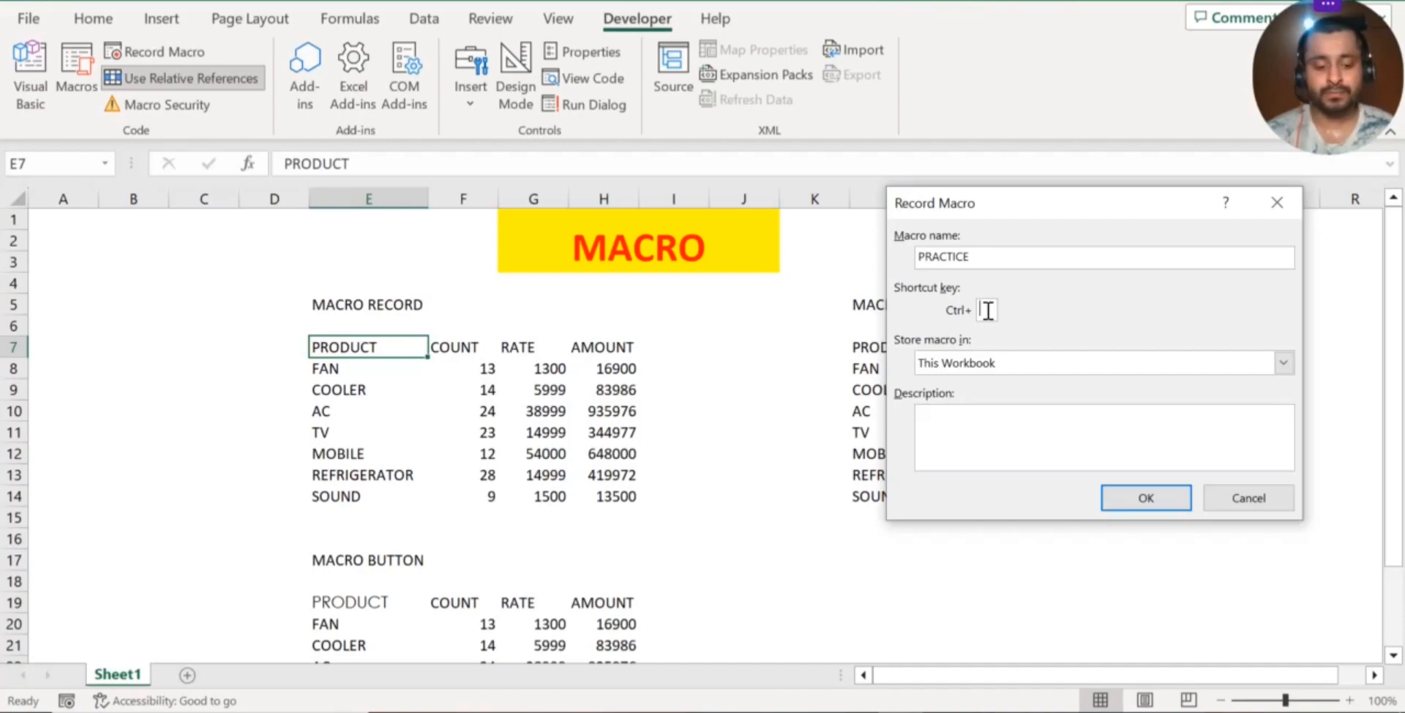
# Assign Ctrl+Shift+S as the macro's shortcut, enter the description FORMATTING and submit the recording settings
pyautogui.write('S')
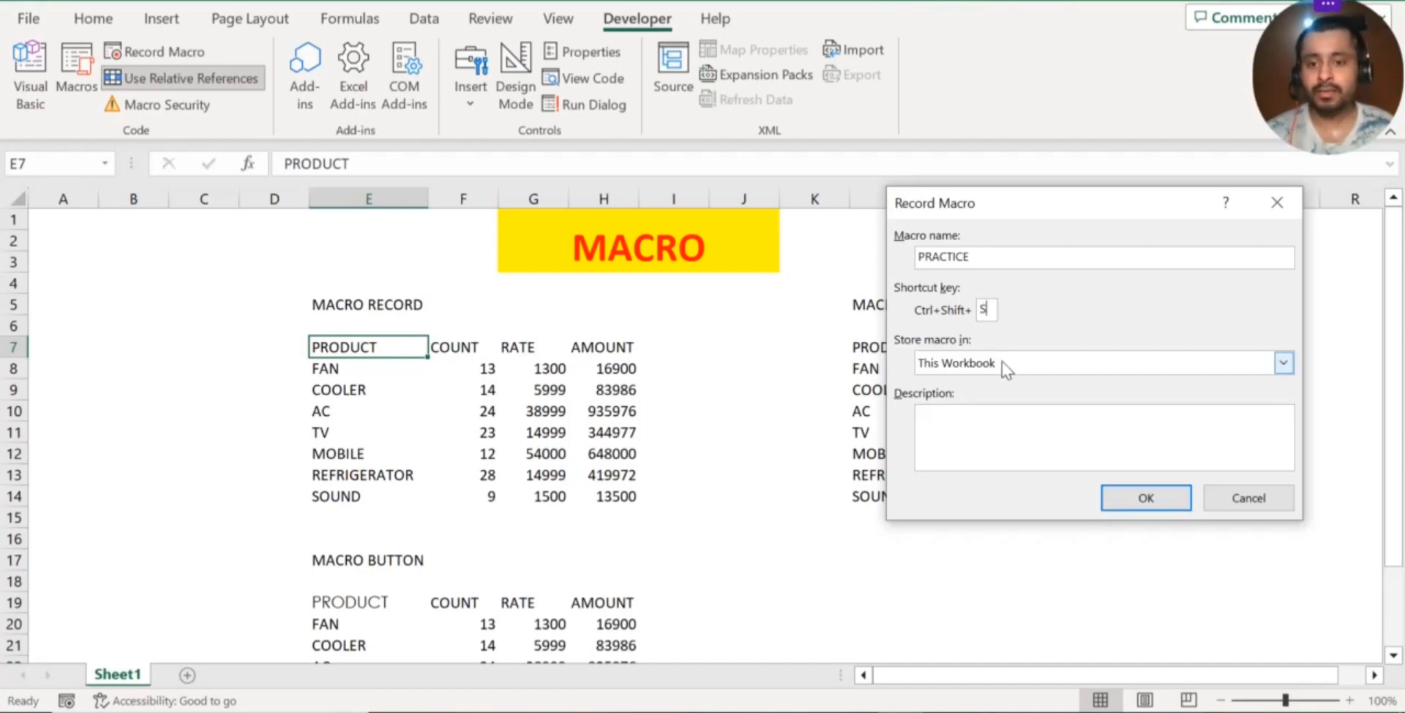
pyautogui.click(994, 439)
pyautogui.write('F')
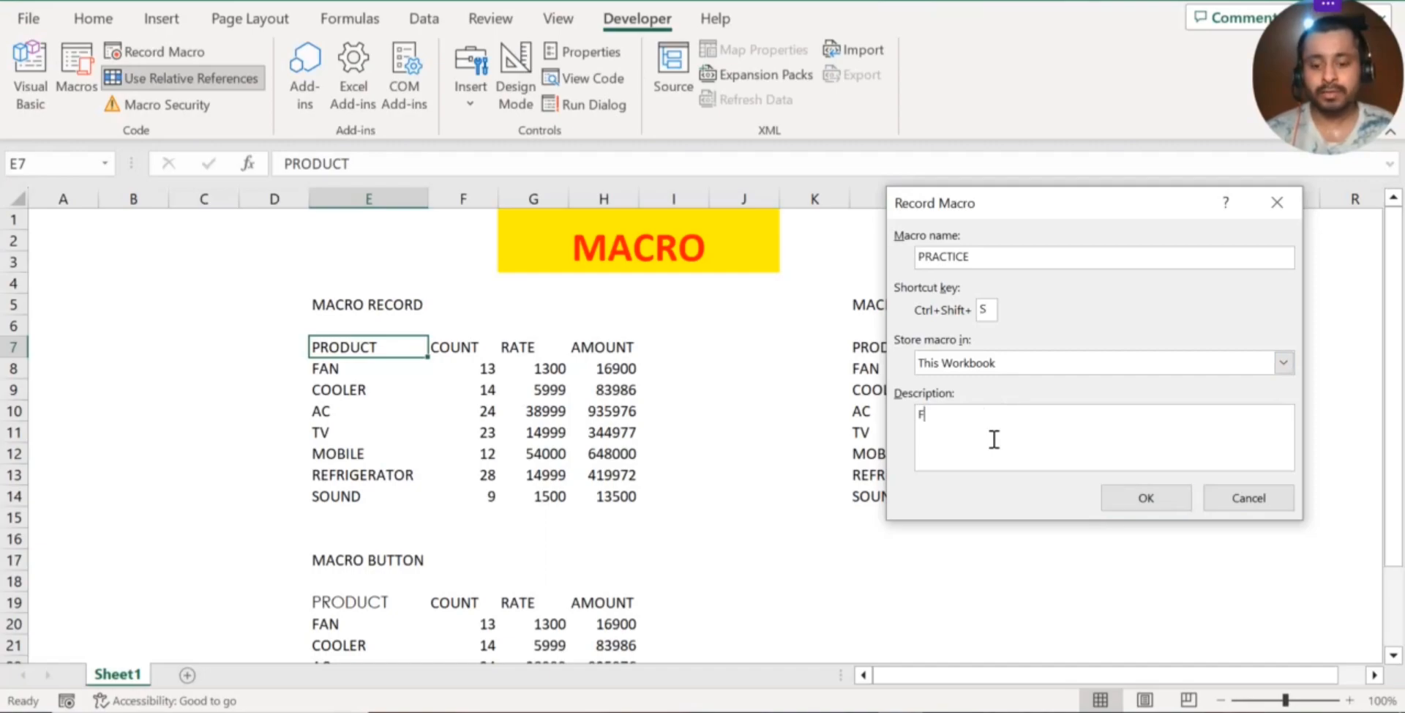
pyautogui.write('ORMATTING')
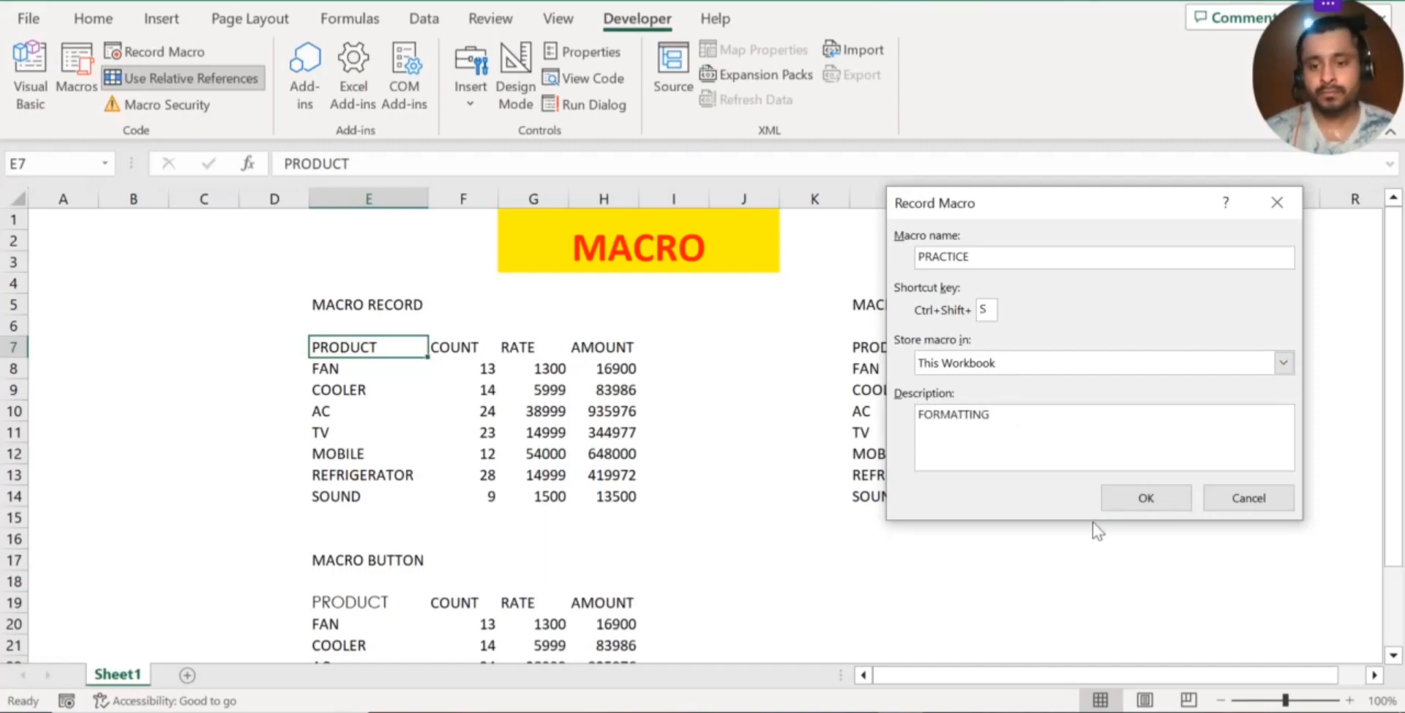
pyautogui.click(1147, 499)
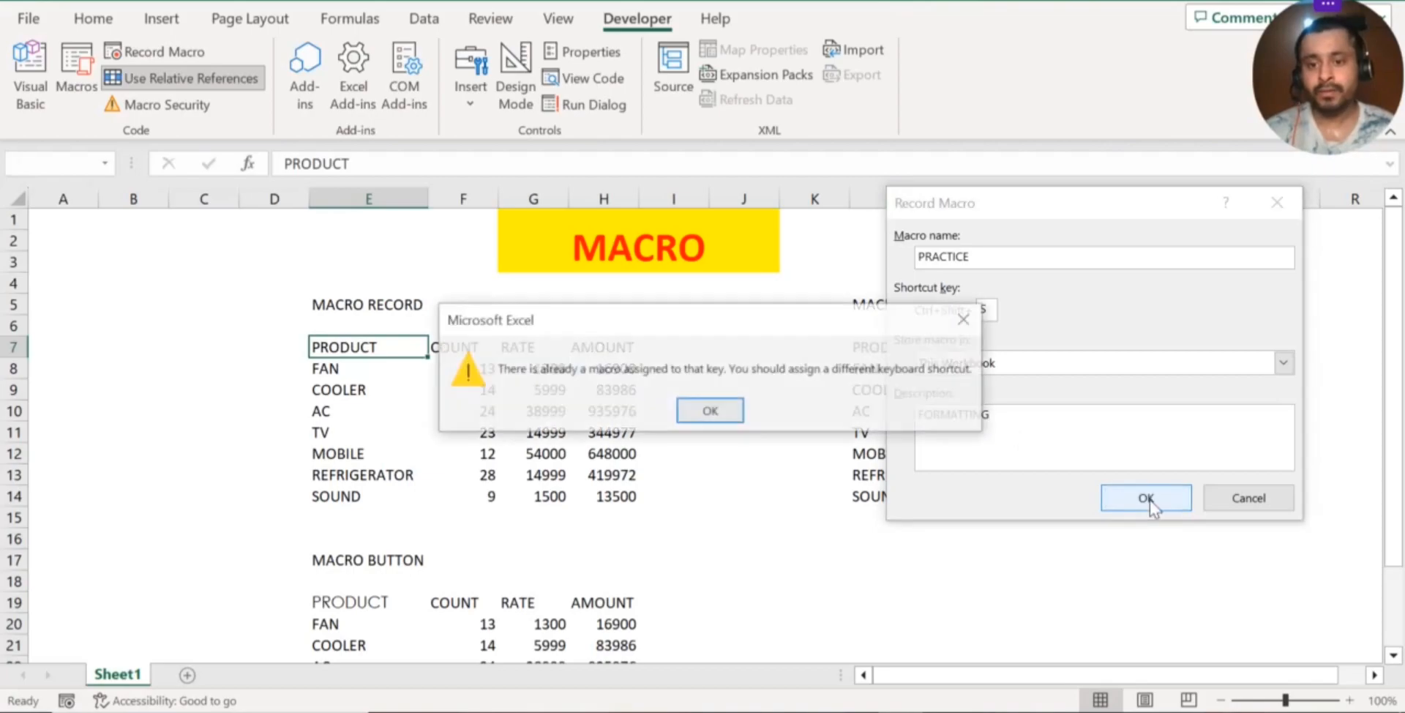
# Change the macro's shortcut to Ctrl+Shift+Z and start the recording
pyautogui.click(730, 411)
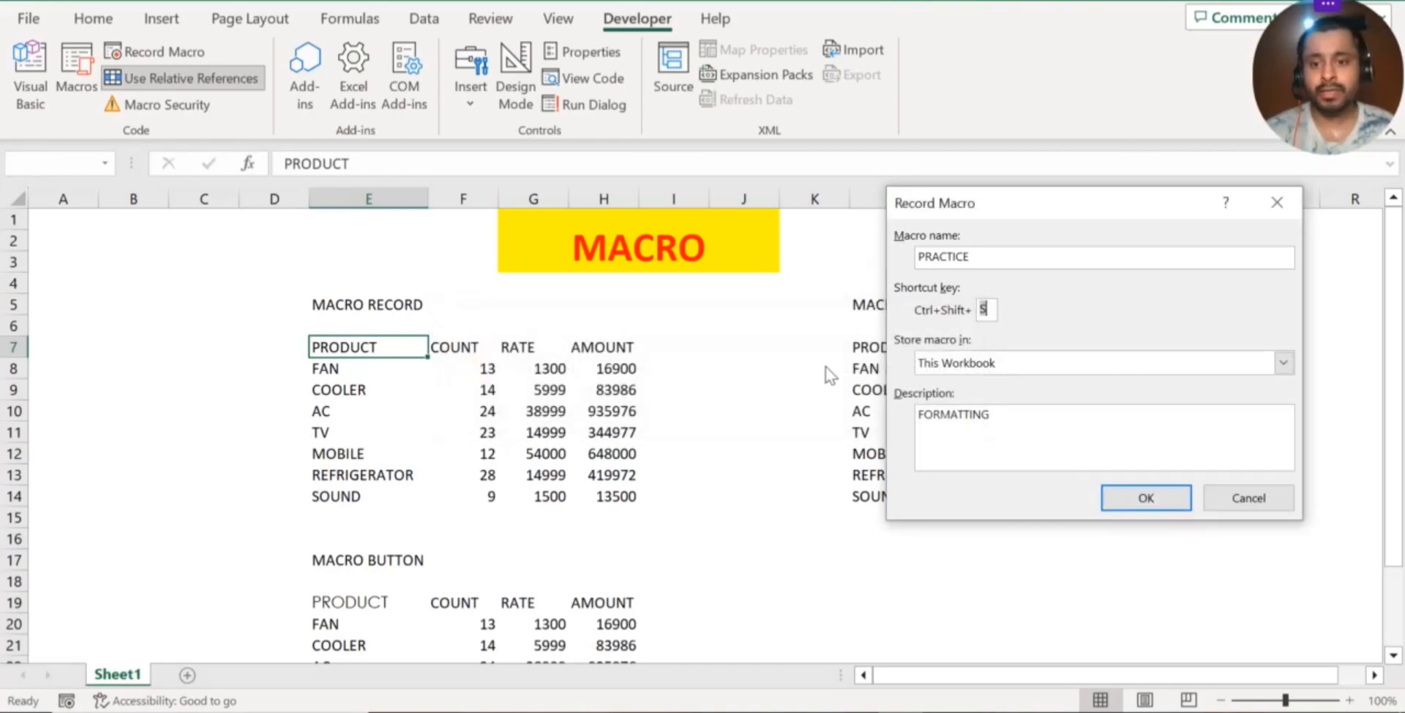
pyautogui.click(985, 310)
pyautogui.press('BackSpace')
pyautogui.write('A')
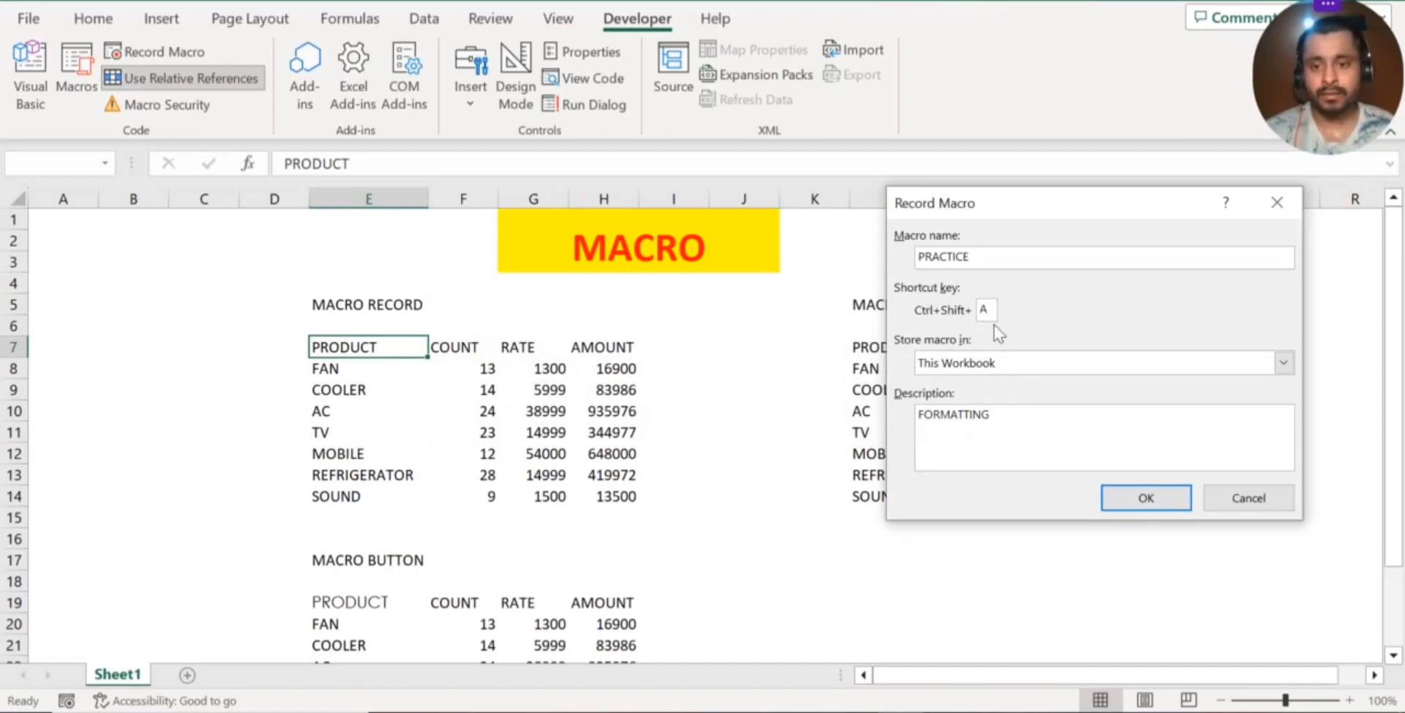
pyautogui.press('BackSpace')
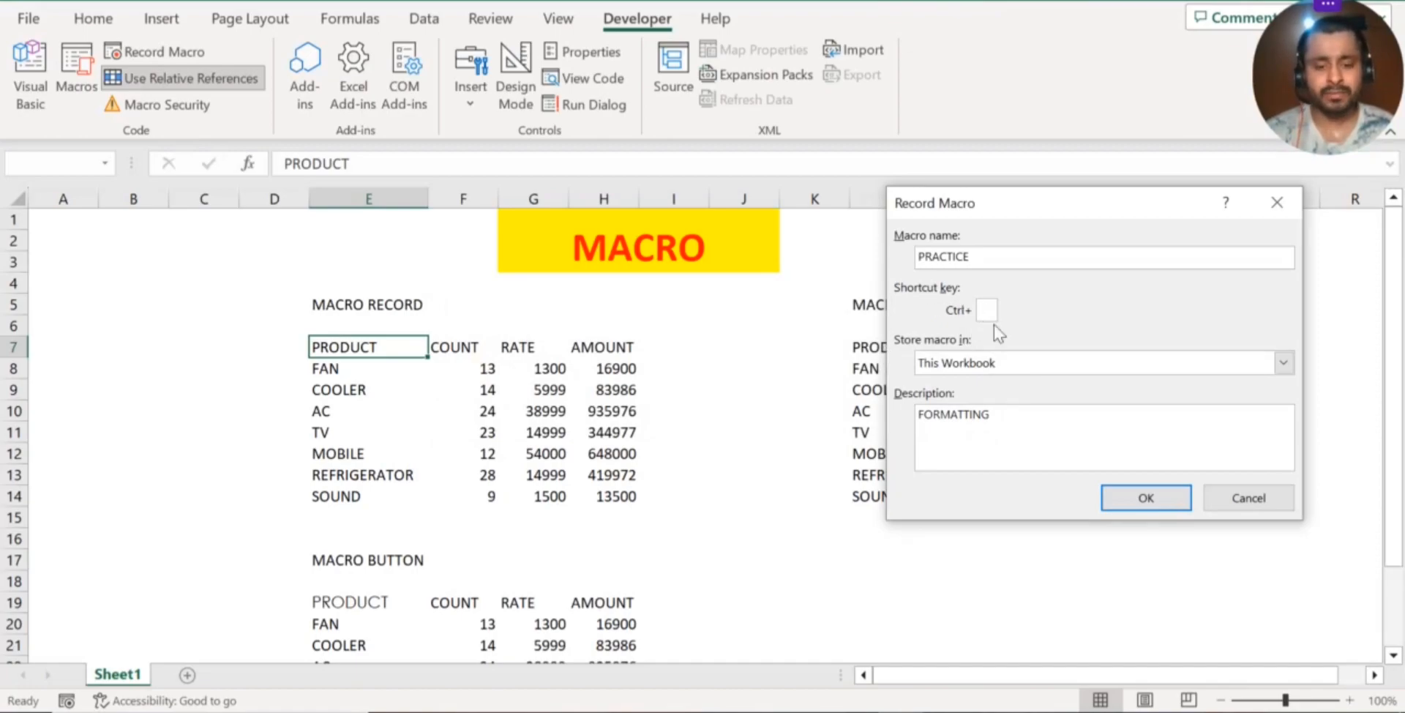
pyautogui.write('Z')
pyautogui.click(1156, 497)
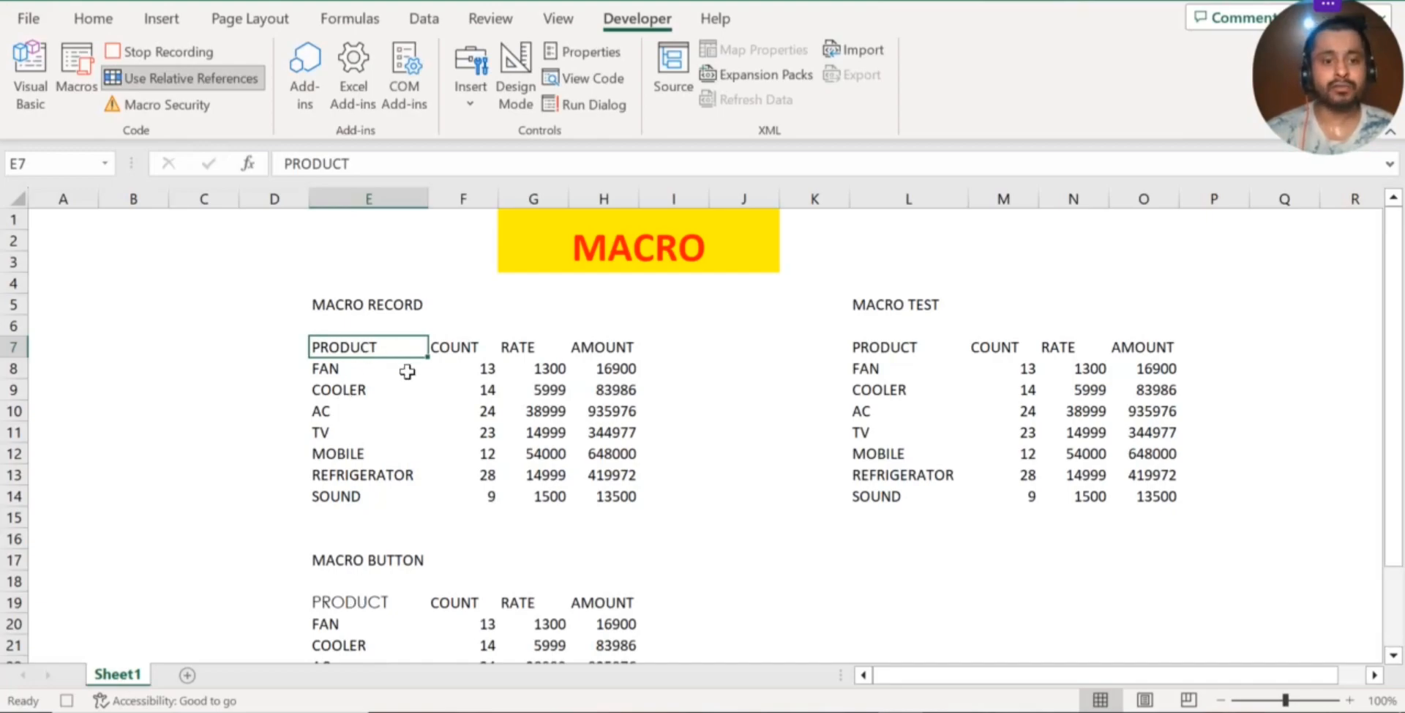
# Set the font of the MACRO RECORD table's header cells E7:H7 to Century Gothic
pyautogui.click(435, 373)
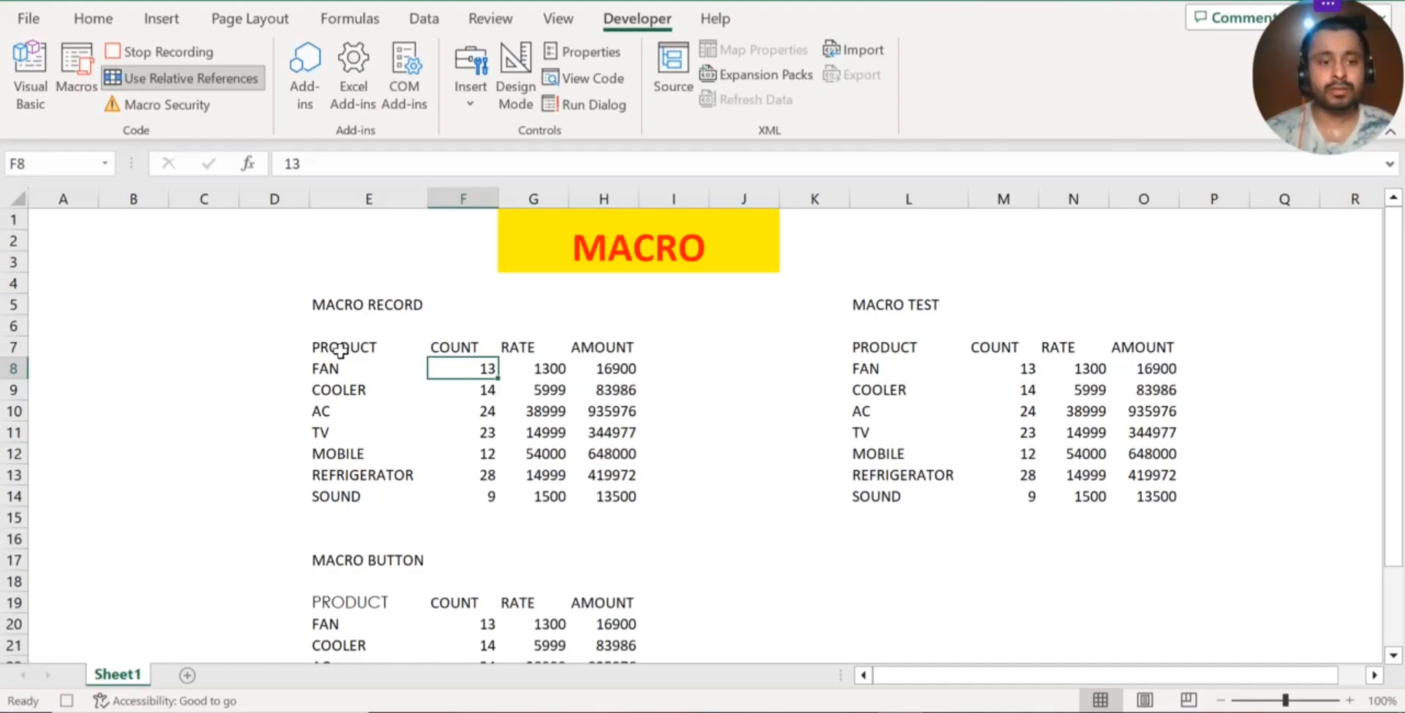
pyautogui.moveTo(340, 350); pyautogui.dragTo(624, 349)
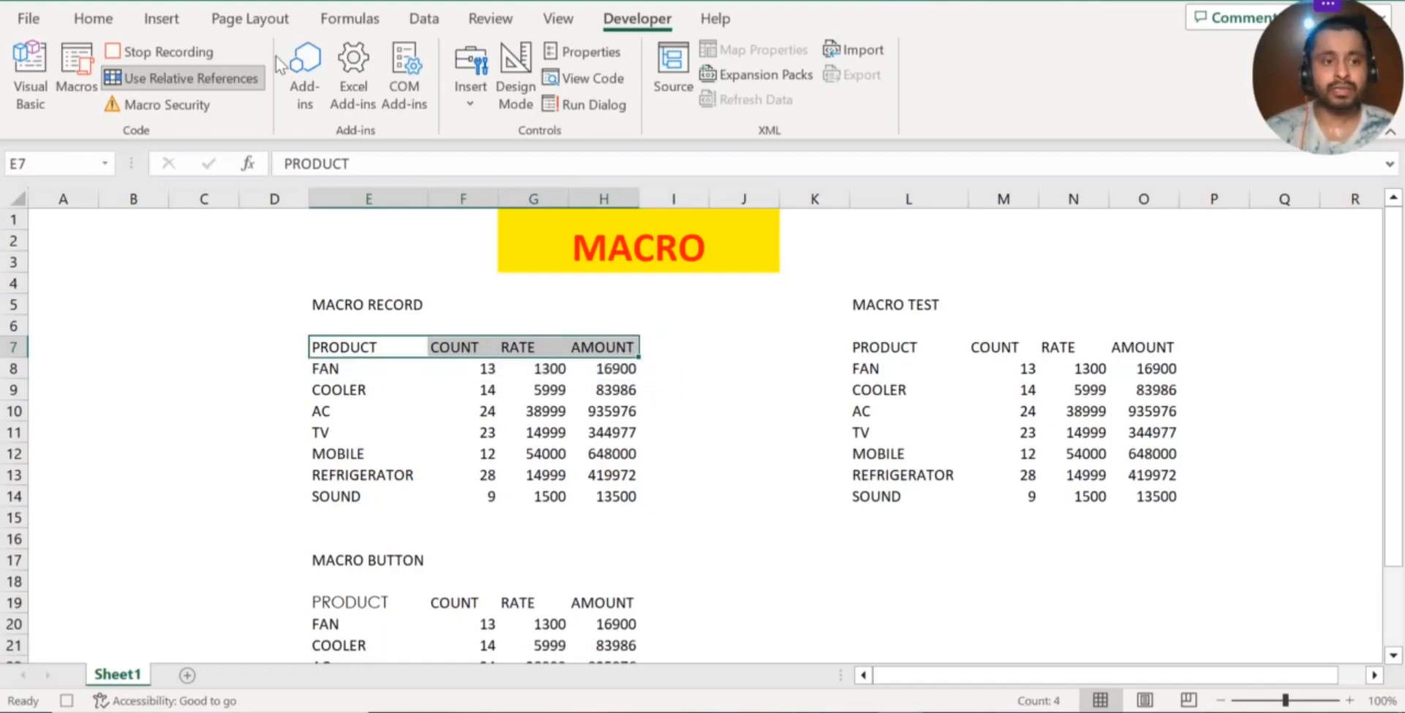
pyautogui.click(77, 23)
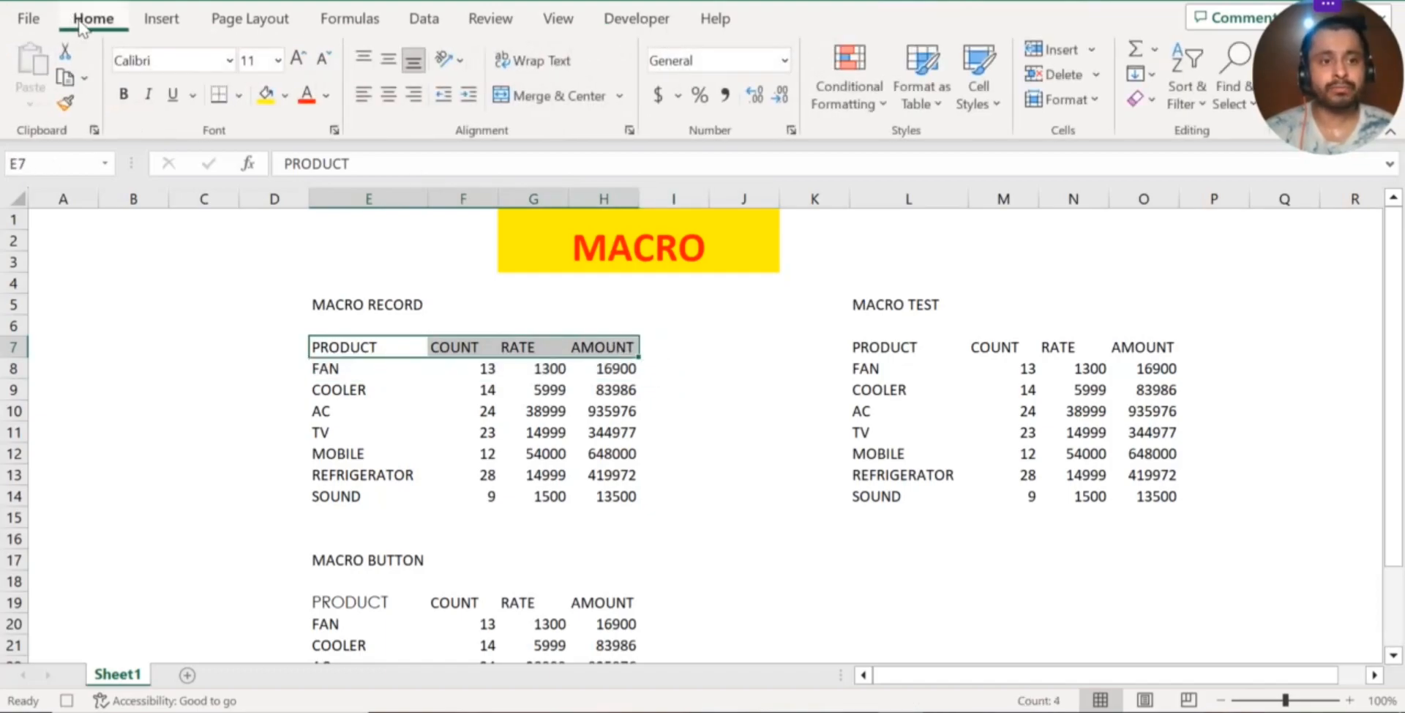
pyautogui.click(228, 62)
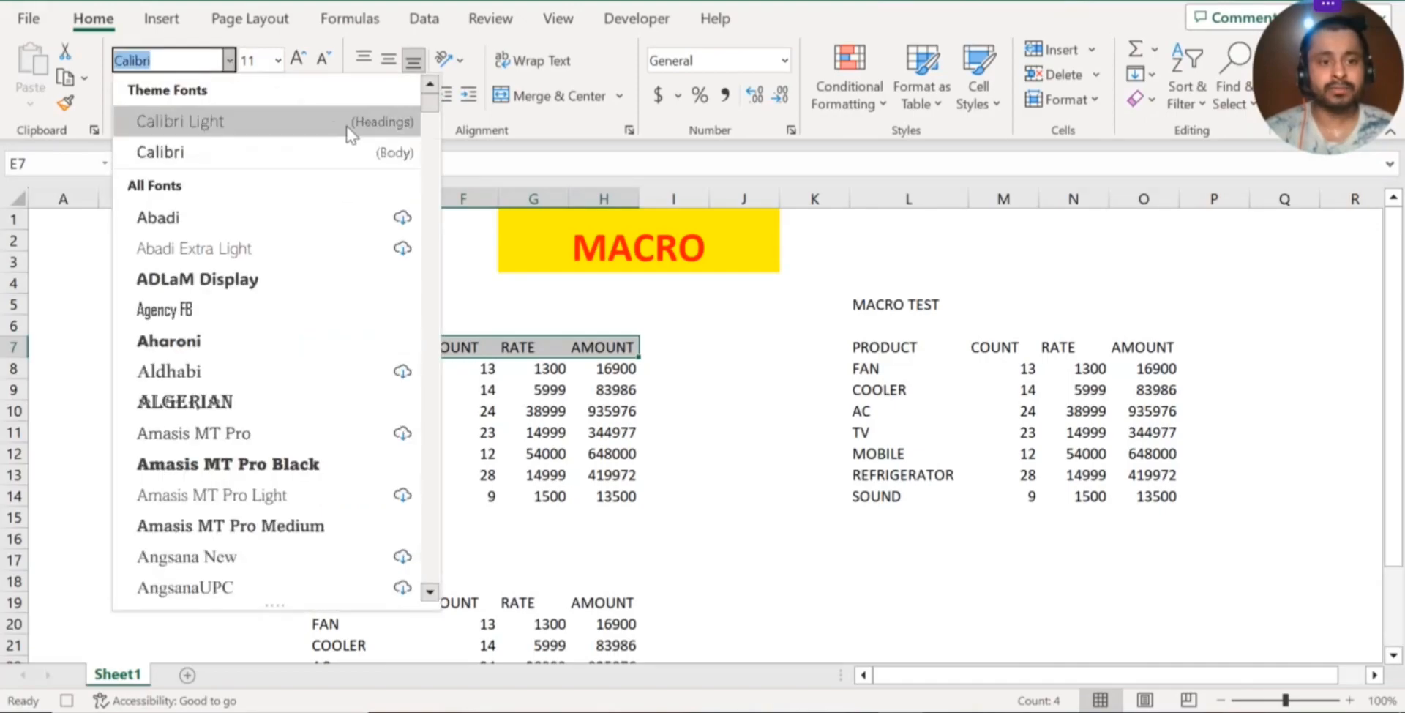
pyautogui.moveTo(428, 106); pyautogui.dragTo(428, 185)
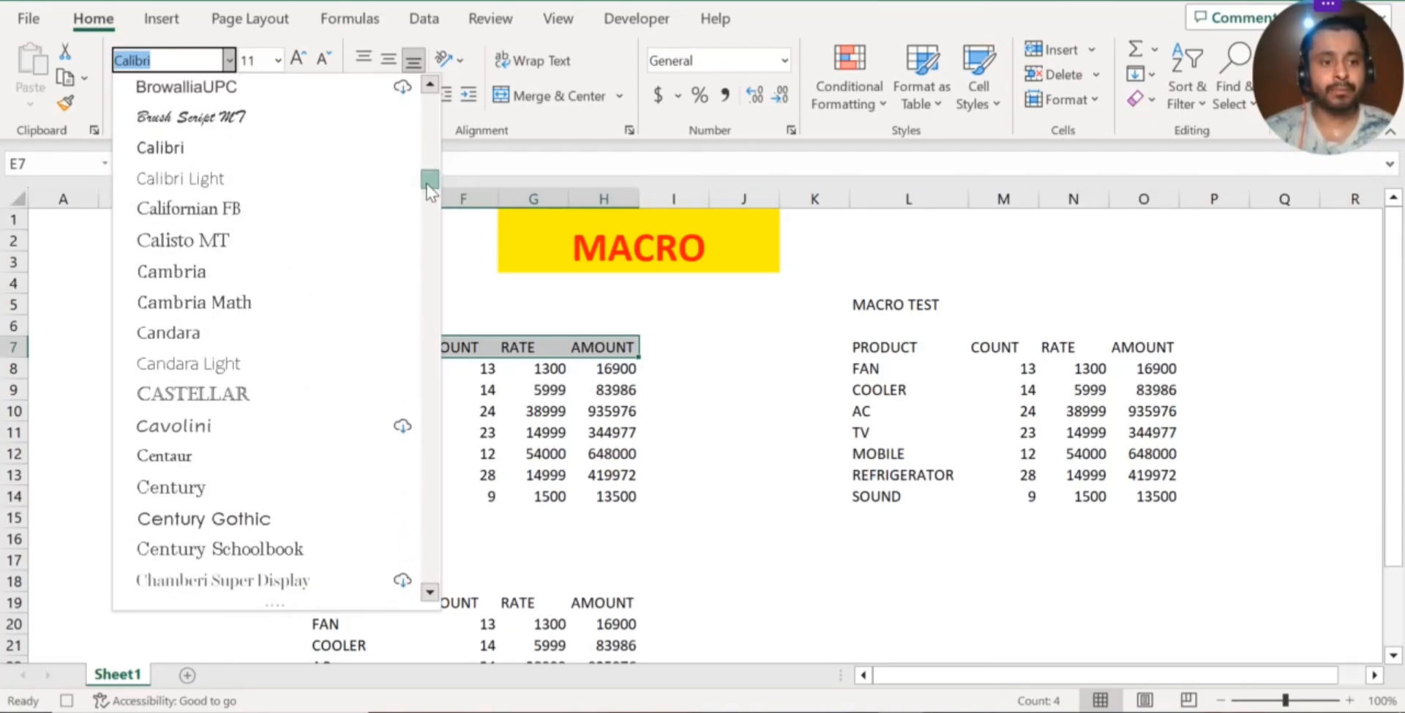
pyautogui.moveTo(429, 189); pyautogui.dragTo(432, 196)
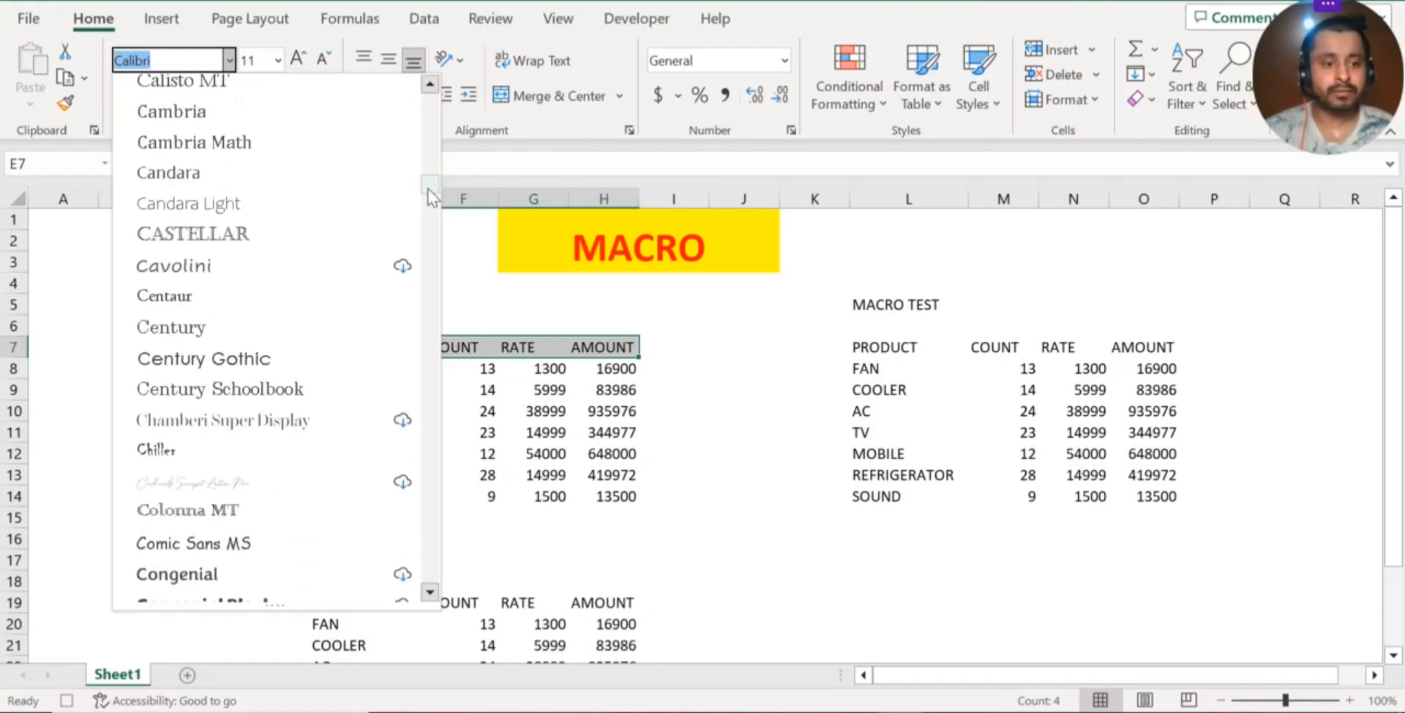
pyautogui.click(245, 358)
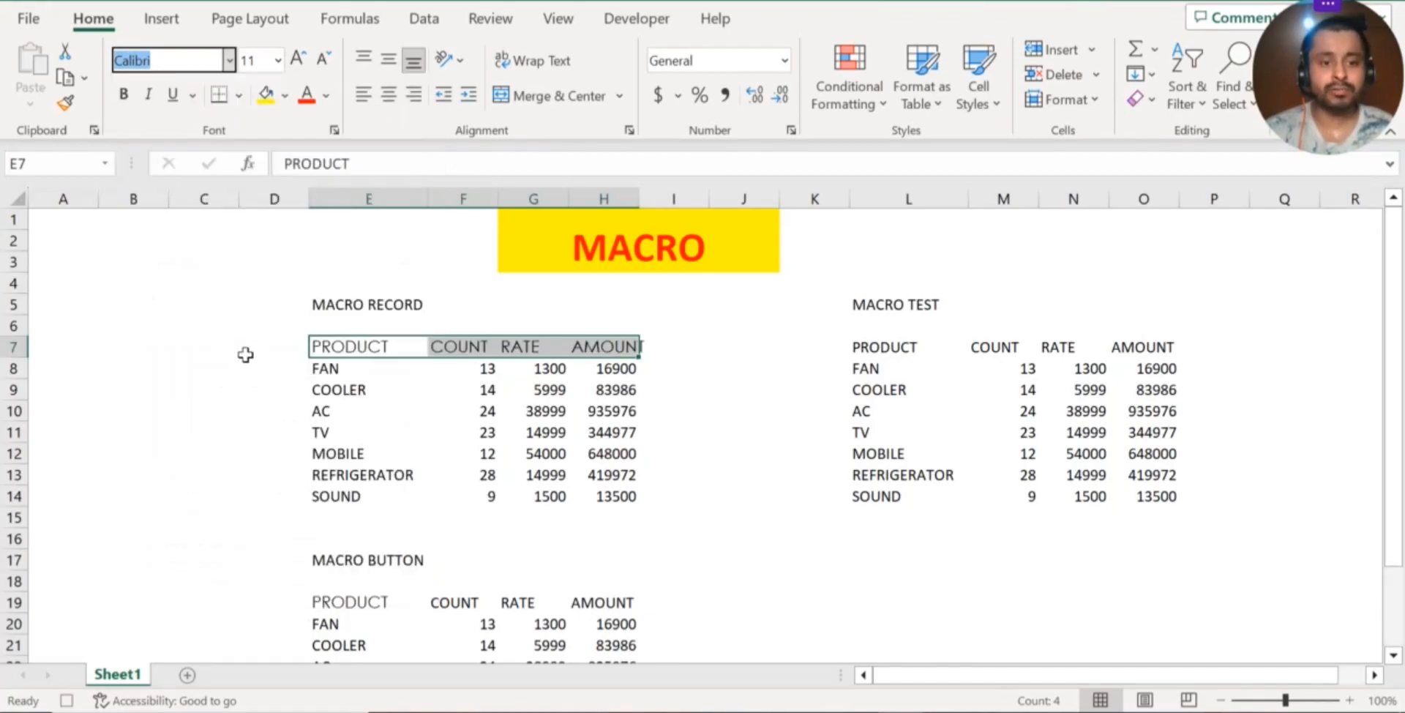
# Italicize the product names in E8:E14 of the MACRO RECORD table
pyautogui.click(451, 428)
pyautogui.moveTo(351, 371); pyautogui.dragTo(351, 498)
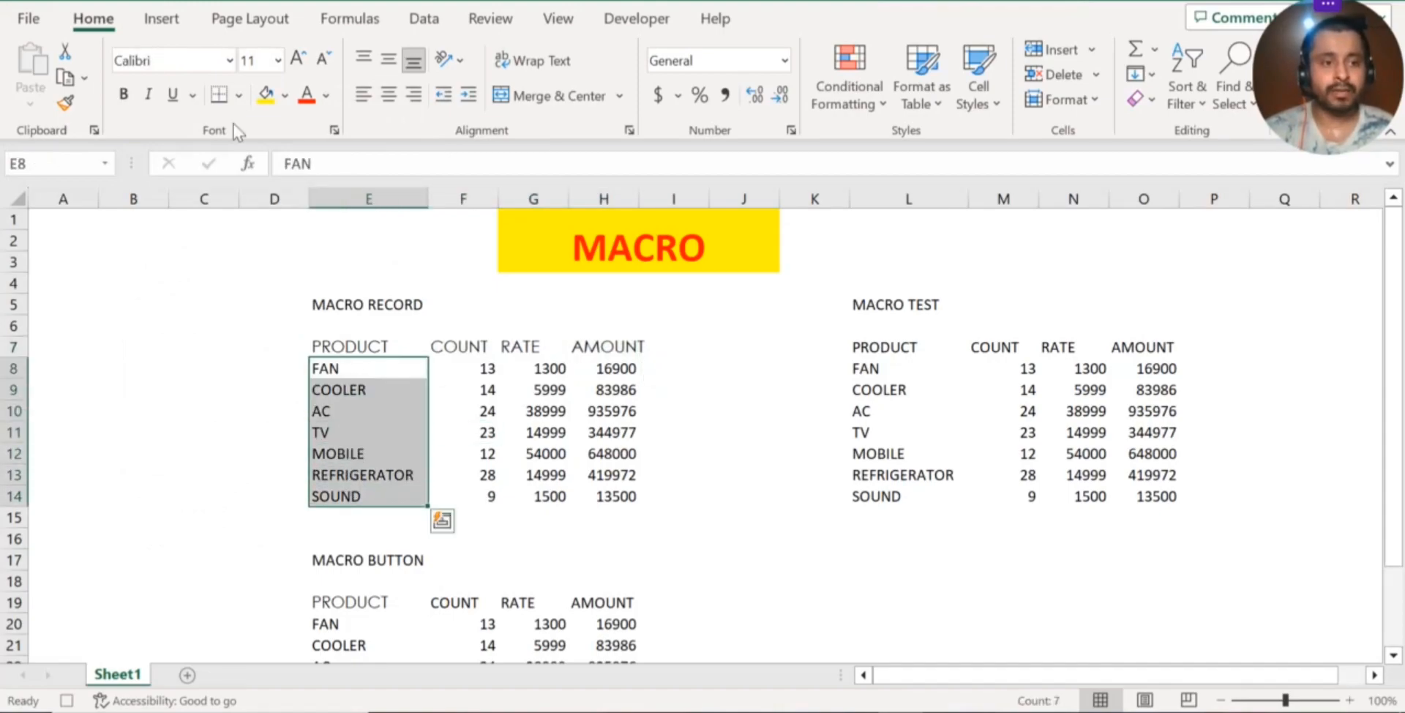
pyautogui.click(148, 94)
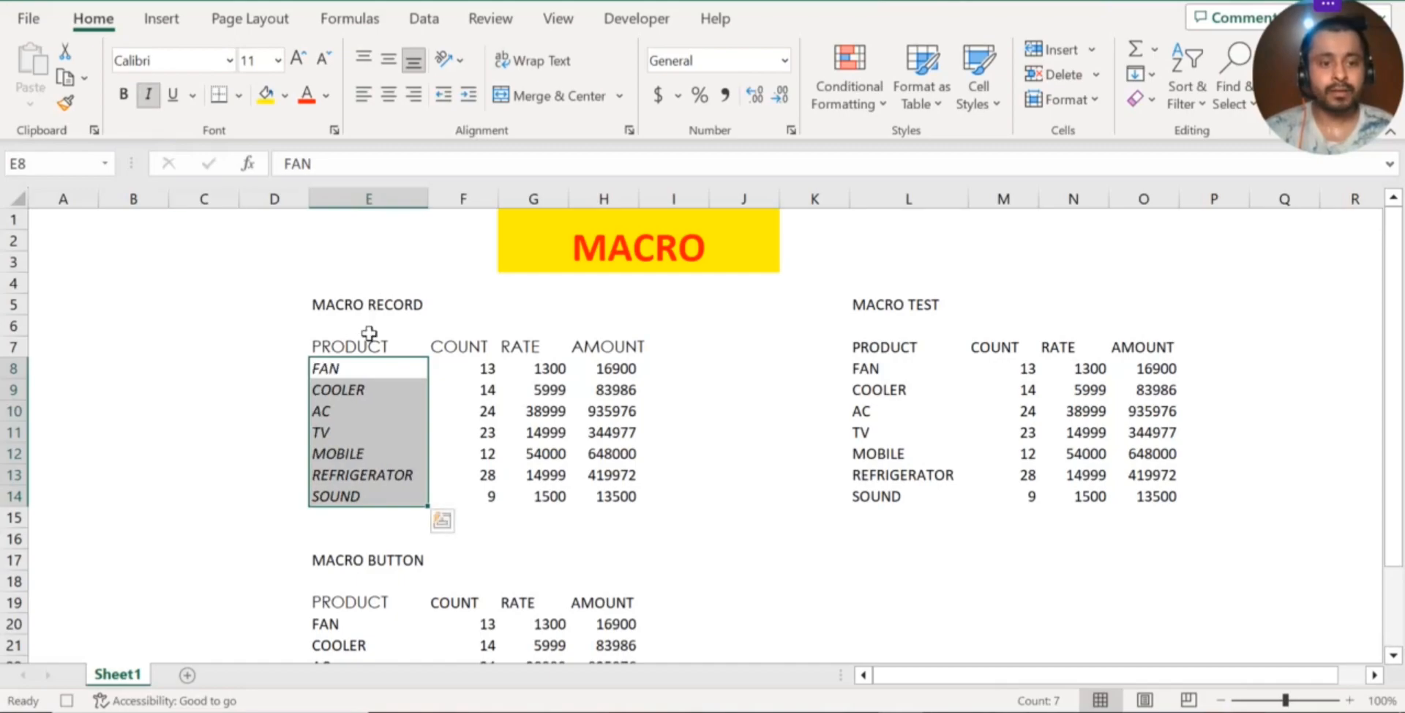
# Make the MACRO RECORD table's header cells E7:H7 bold and fill them with yellow
pyautogui.moveTo(366, 345); pyautogui.dragTo(580, 341)
pyautogui.click(123, 96)
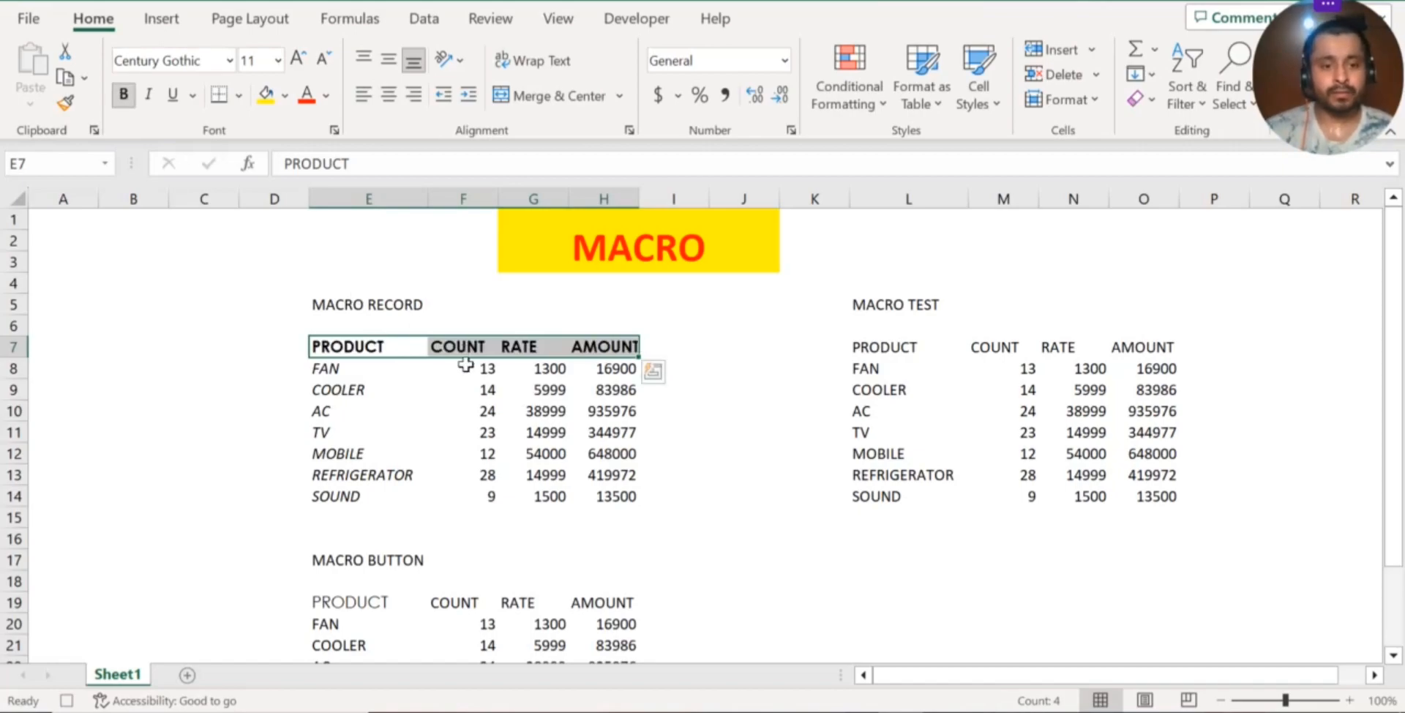
pyautogui.click(479, 394)
pyautogui.moveTo(344, 350); pyautogui.dragTo(613, 350)
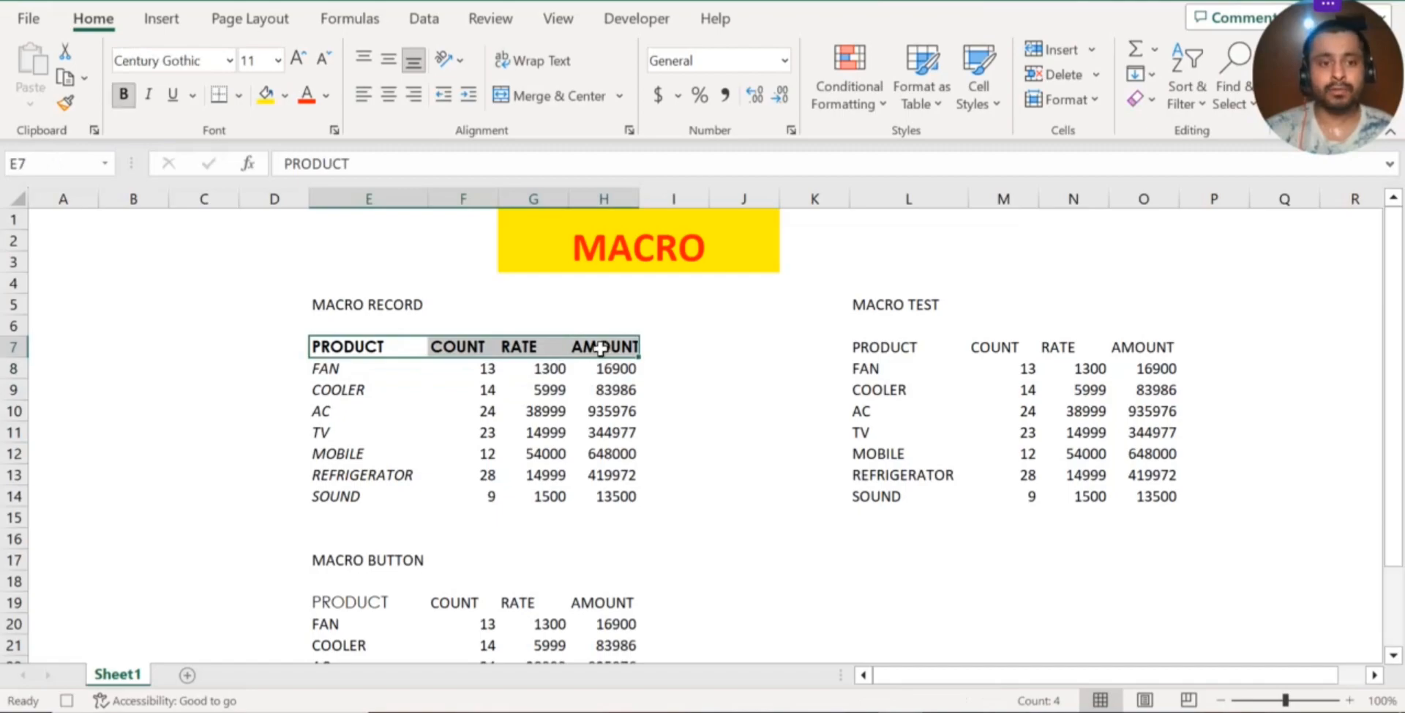
pyautogui.click(265, 93)
pyautogui.click(479, 390)
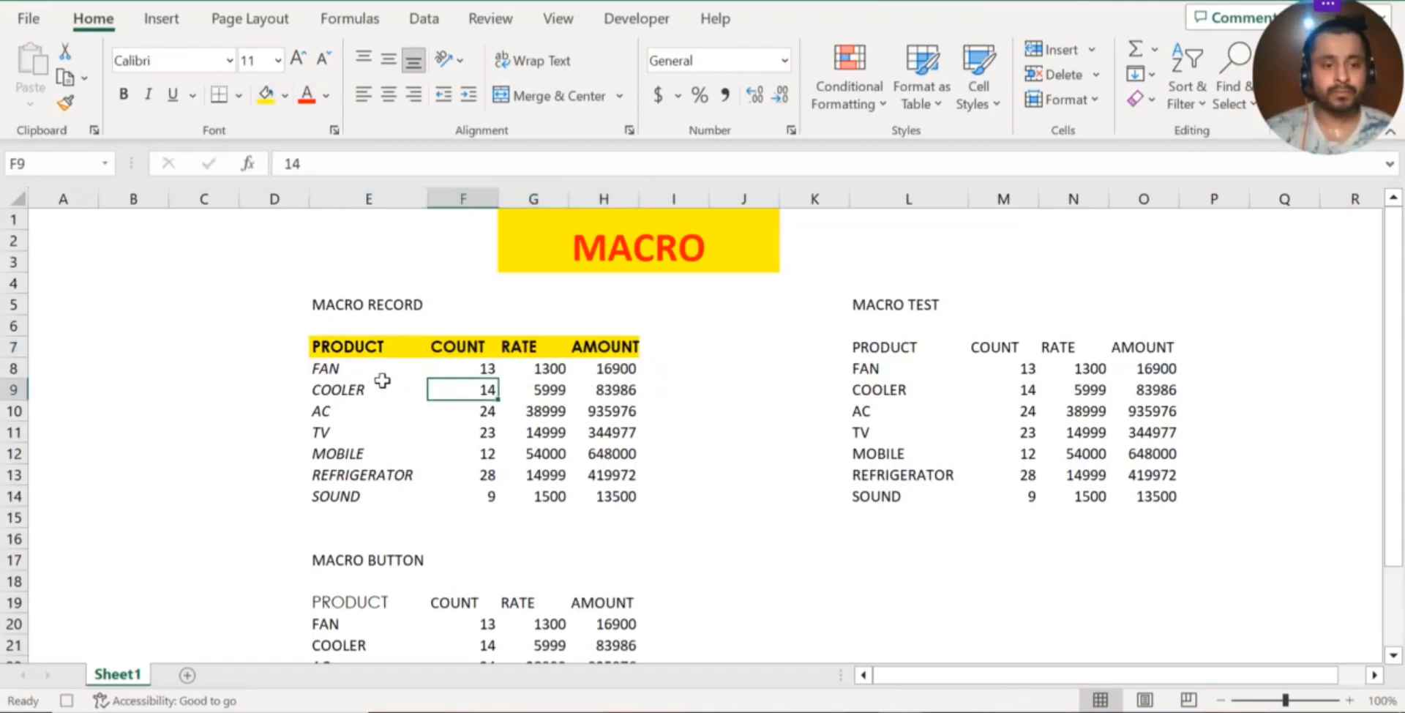
# Apply All Borders to the MACRO RECORD table's data cells E8:H14
pyautogui.moveTo(329, 365); pyautogui.dragTo(606, 490)
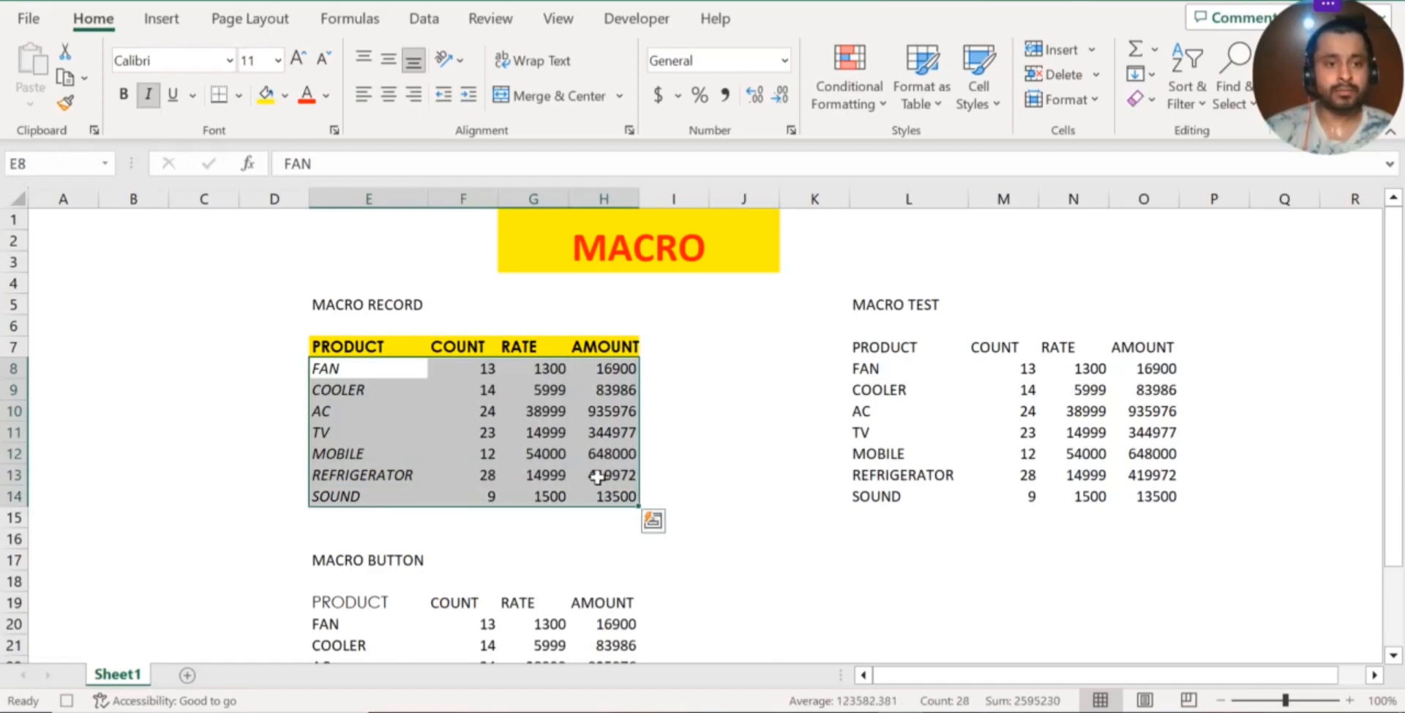
pyautogui.click(239, 94)
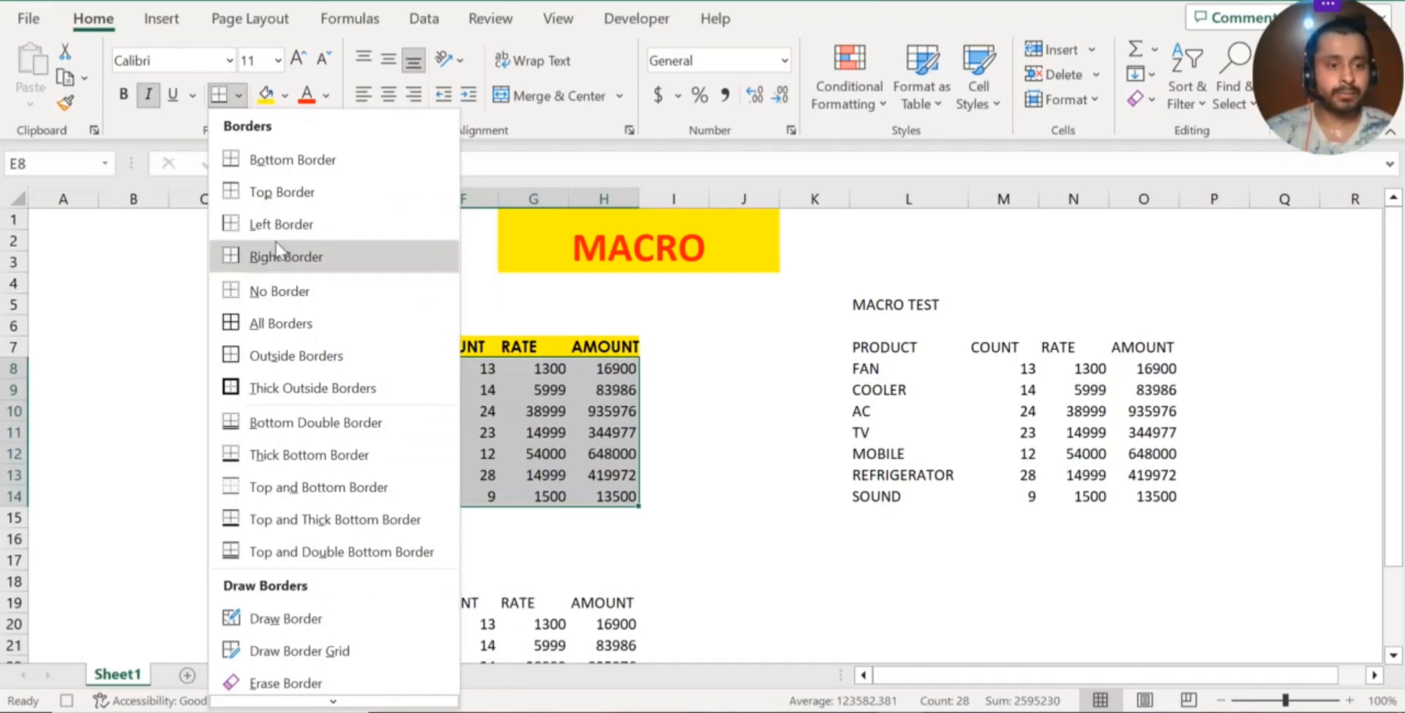
pyautogui.click(274, 333)
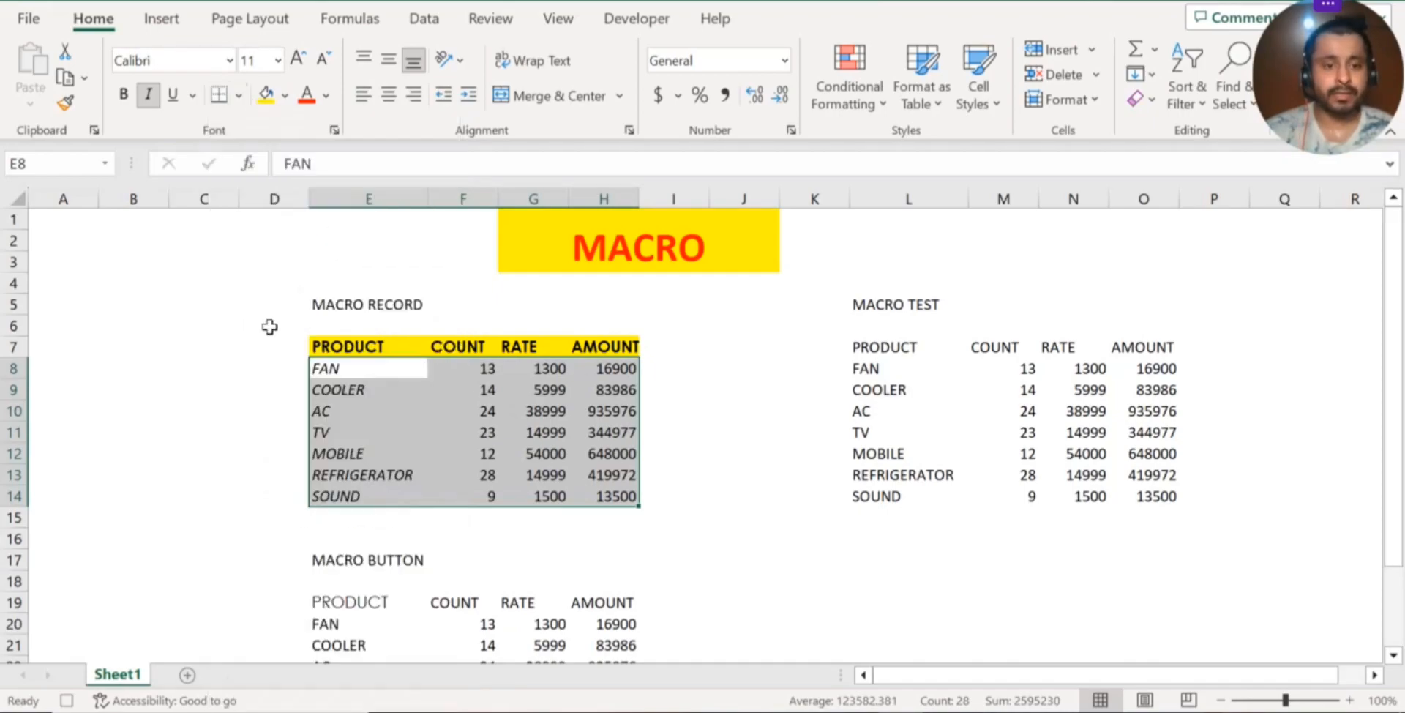
pyautogui.click(502, 432)
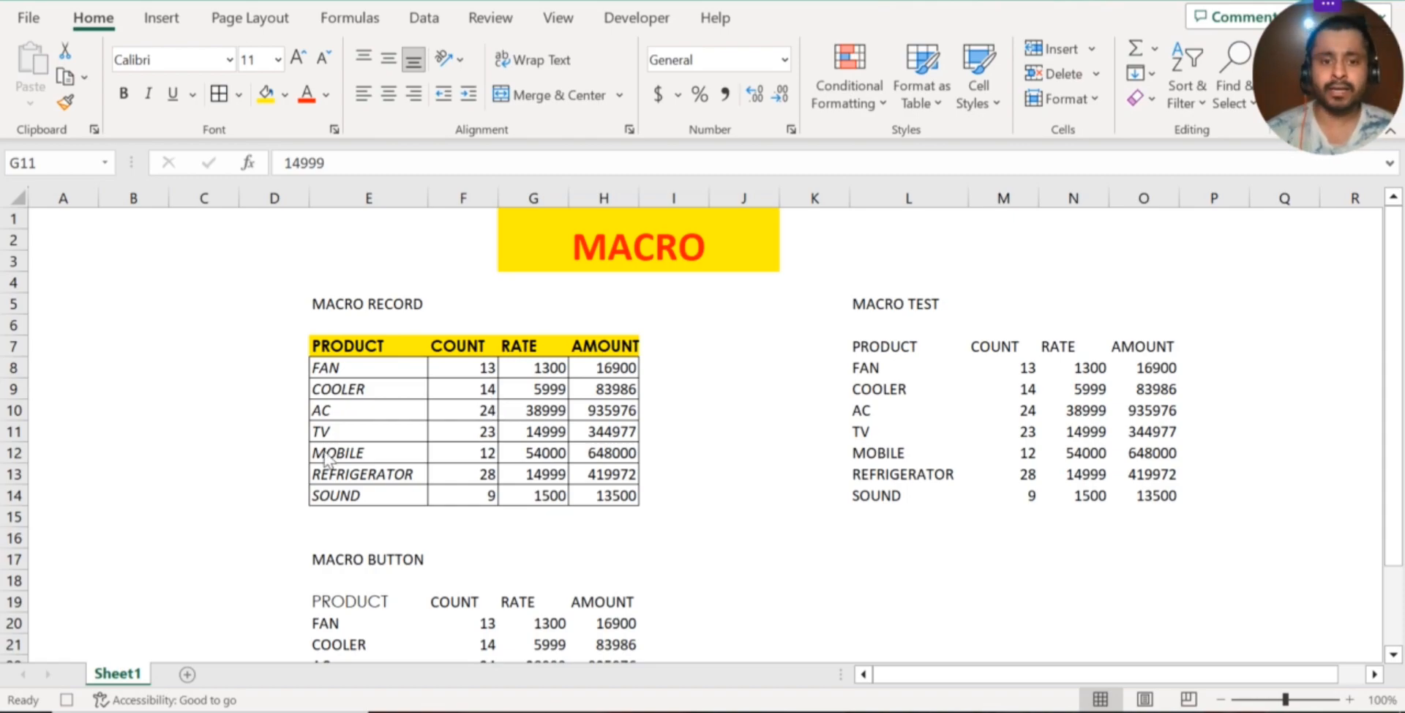
pyautogui.click(471, 383)
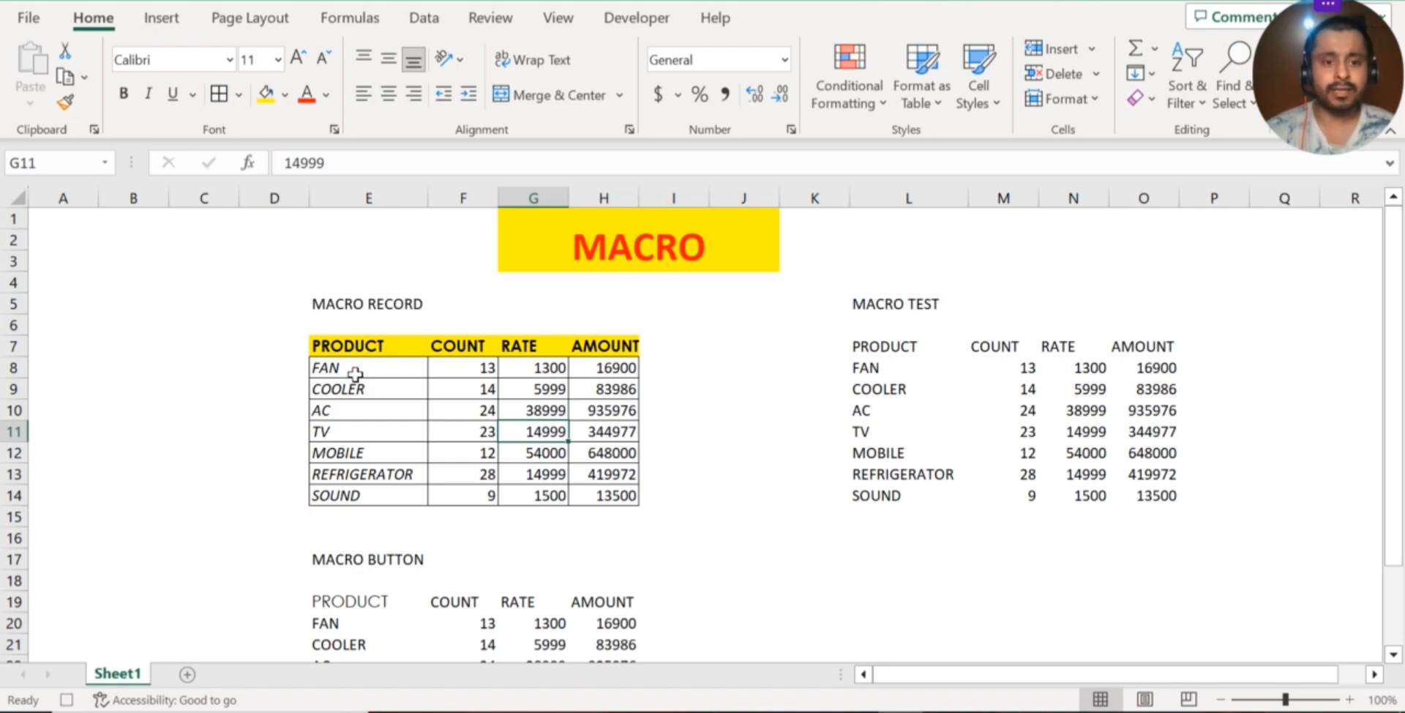
# Underline the AMOUNT header in H7 and stop recording the macro
pyautogui.click(603, 345)
pyautogui.click(172, 97)
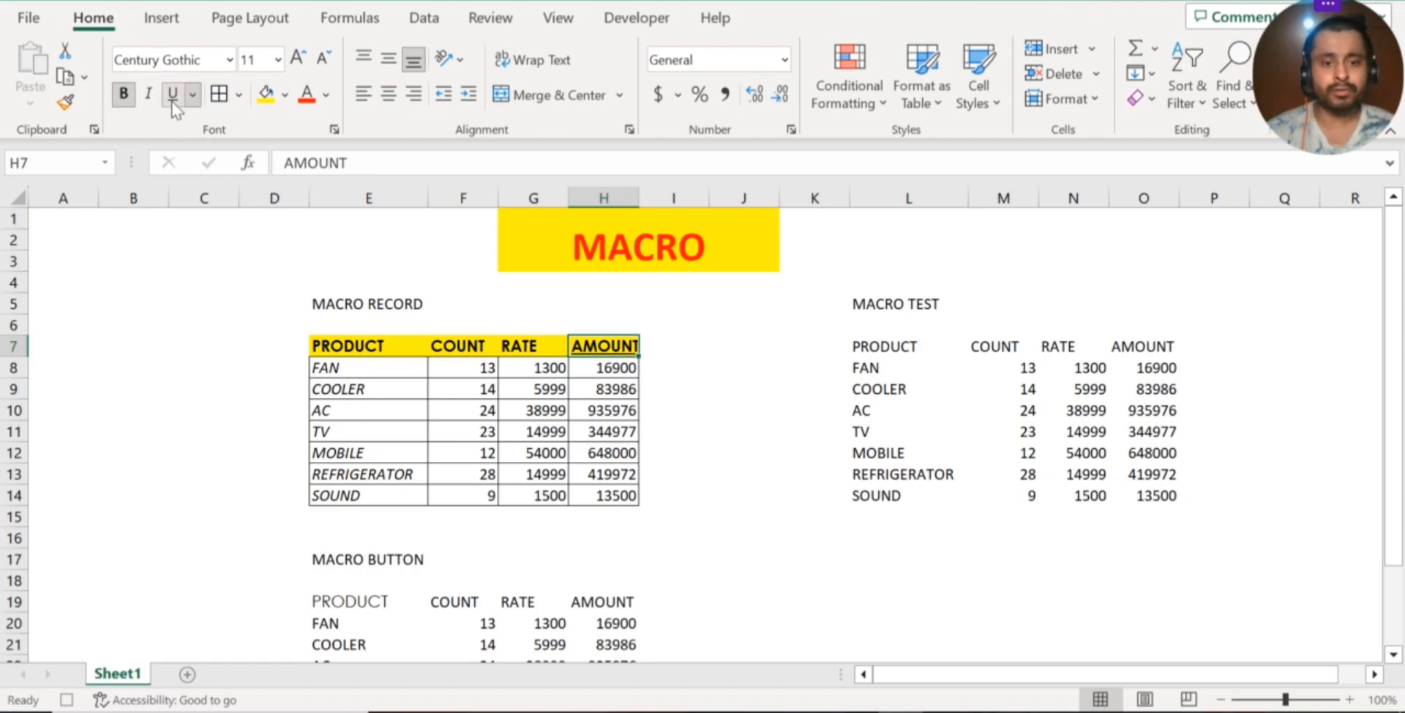
pyautogui.click(521, 430)
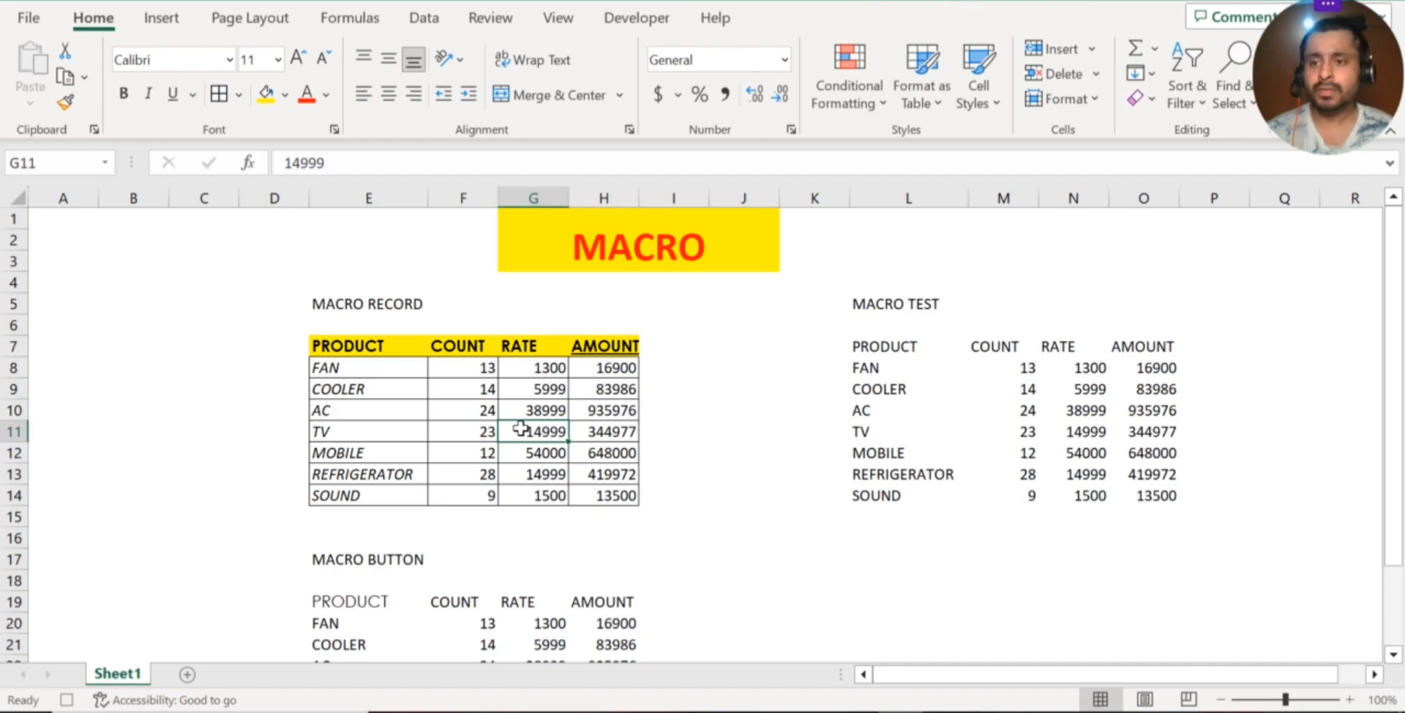
pyautogui.click(634, 27)
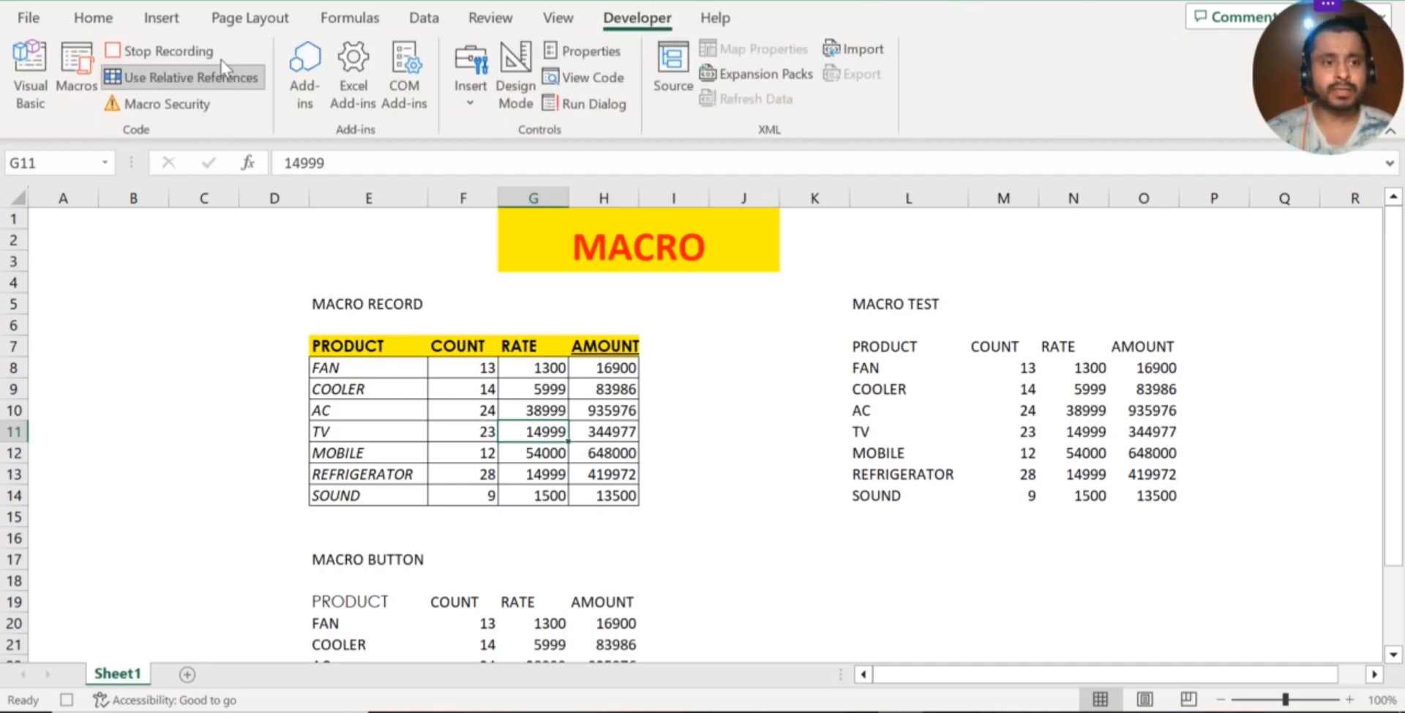
pyautogui.click(176, 53)
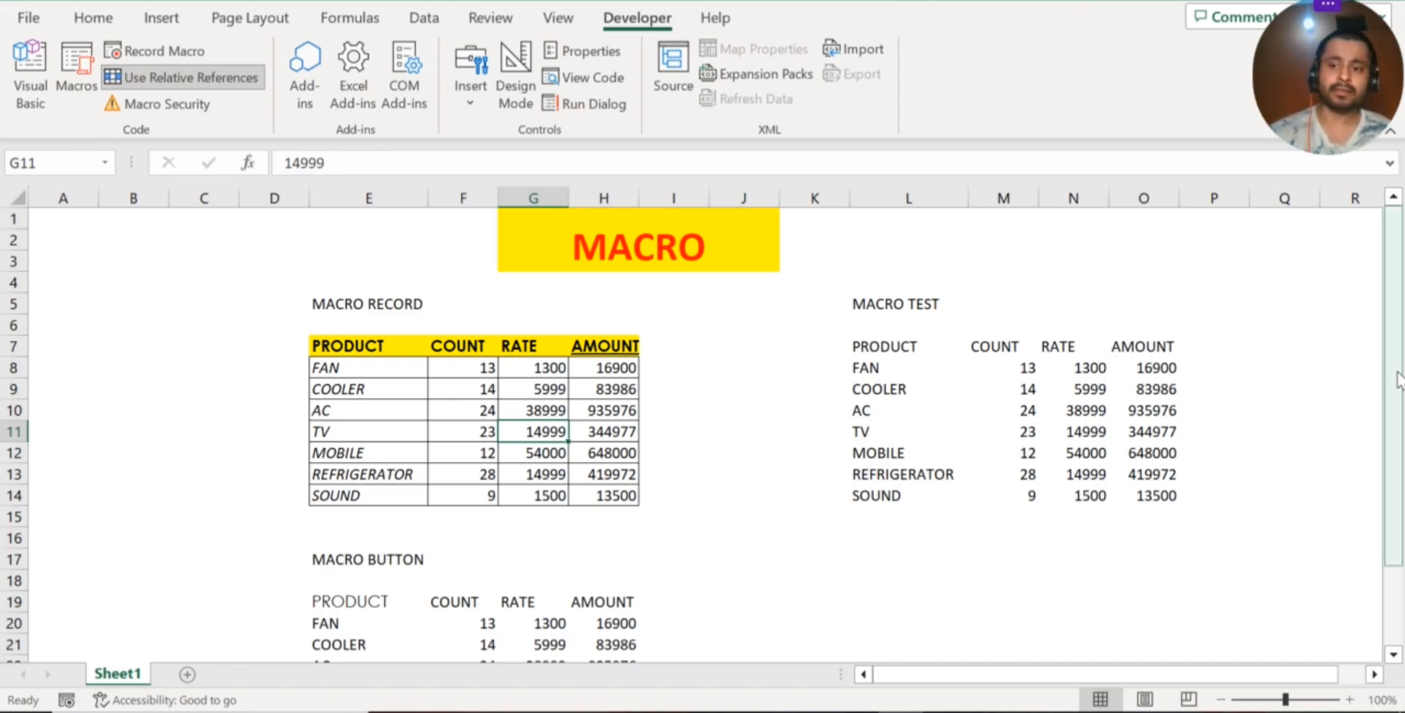
# Run the PRACTICE macro on the MACRO BUTTON table, starting from its PRODUCT header in E19
pyautogui.moveTo(1399, 382); pyautogui.dragTo(1396, 442)
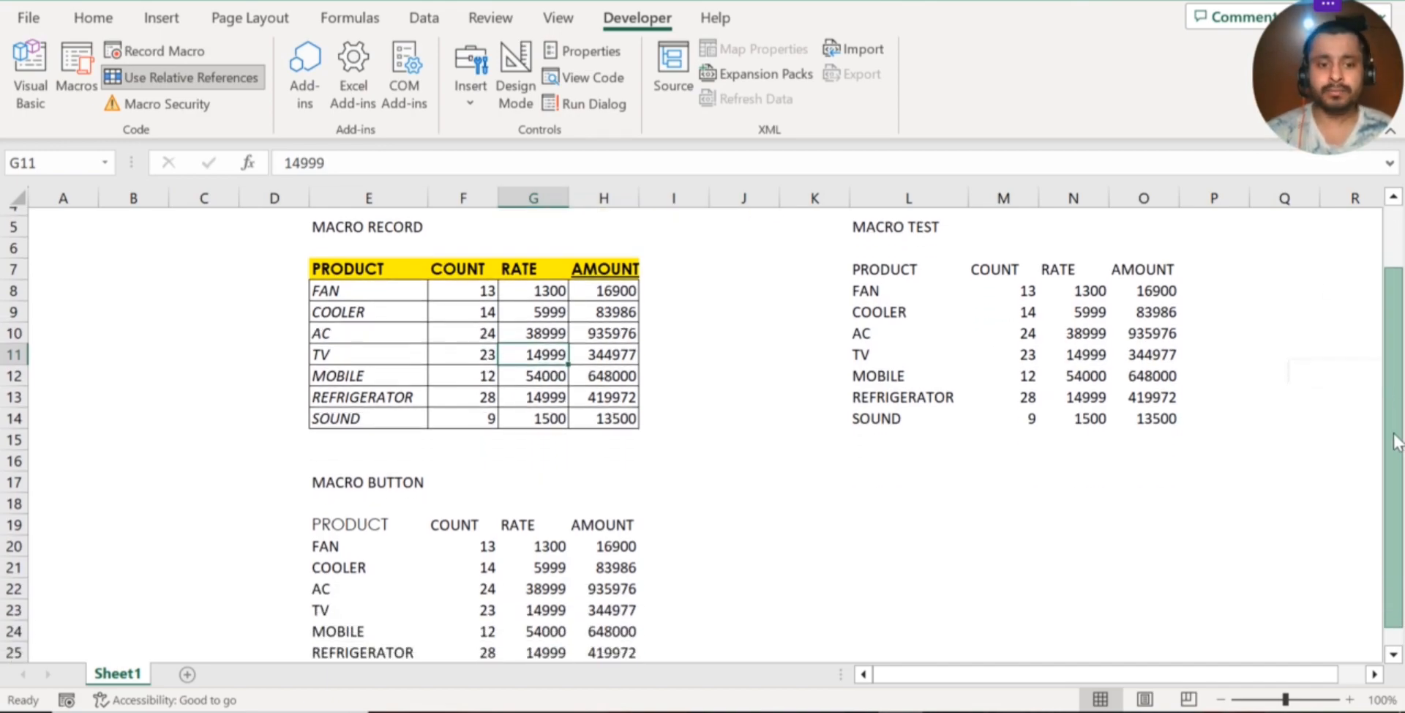
pyautogui.click(349, 524)
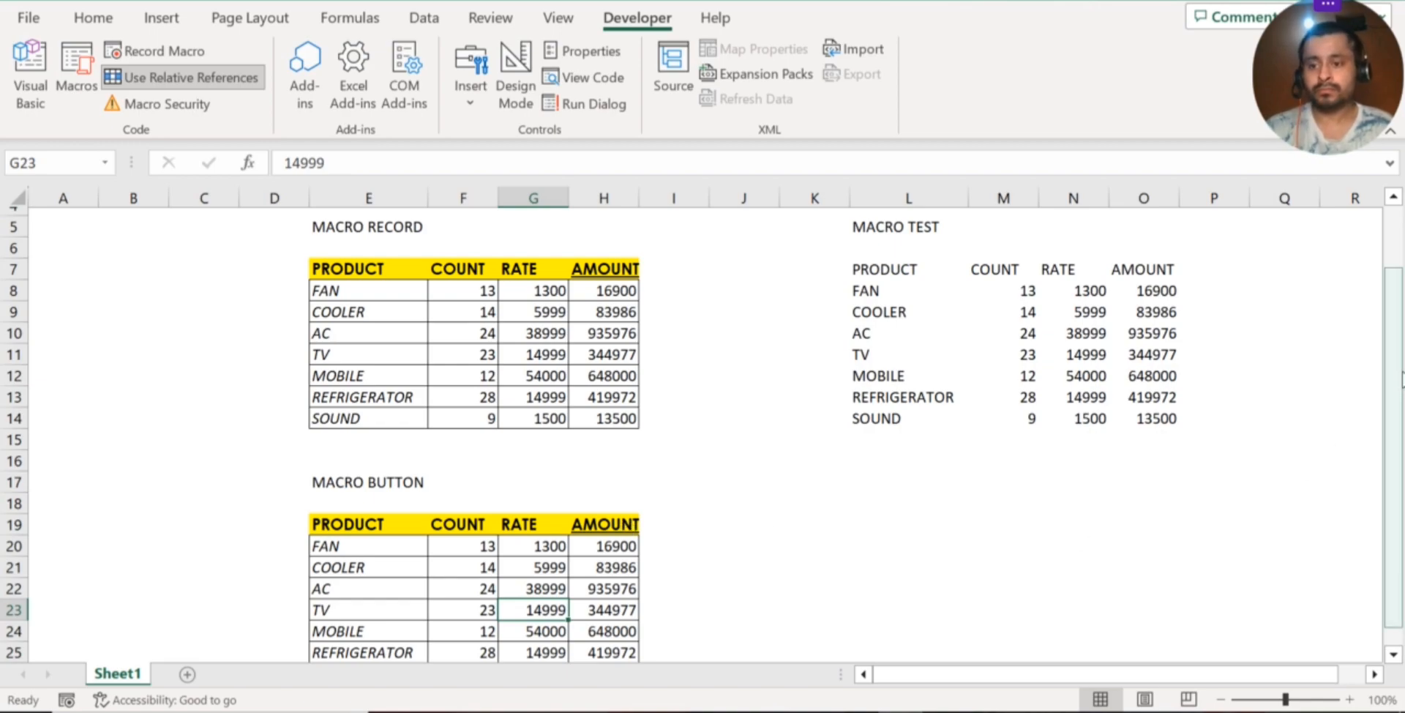
pyautogui.moveTo(1399, 388); pyautogui.dragTo(1397, 416)
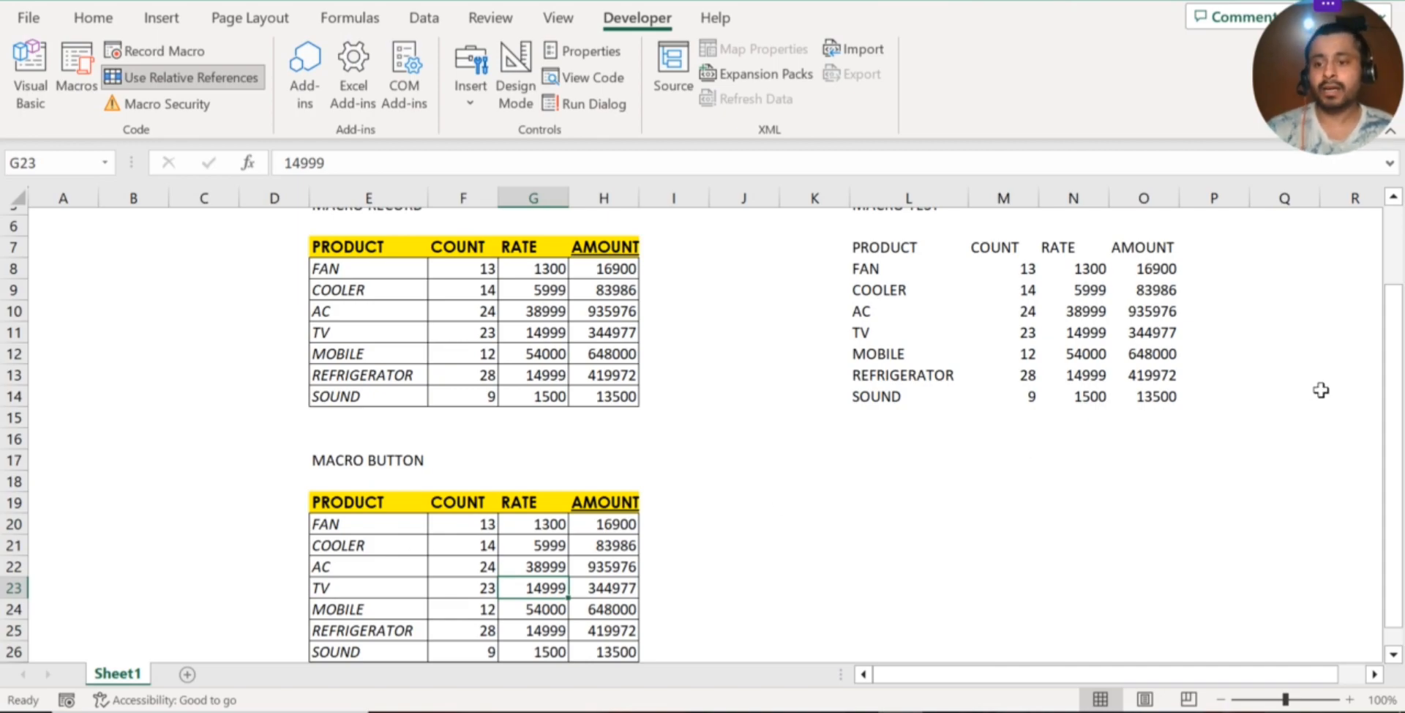
pyautogui.moveTo(1394, 403); pyautogui.dragTo(1360, 361)
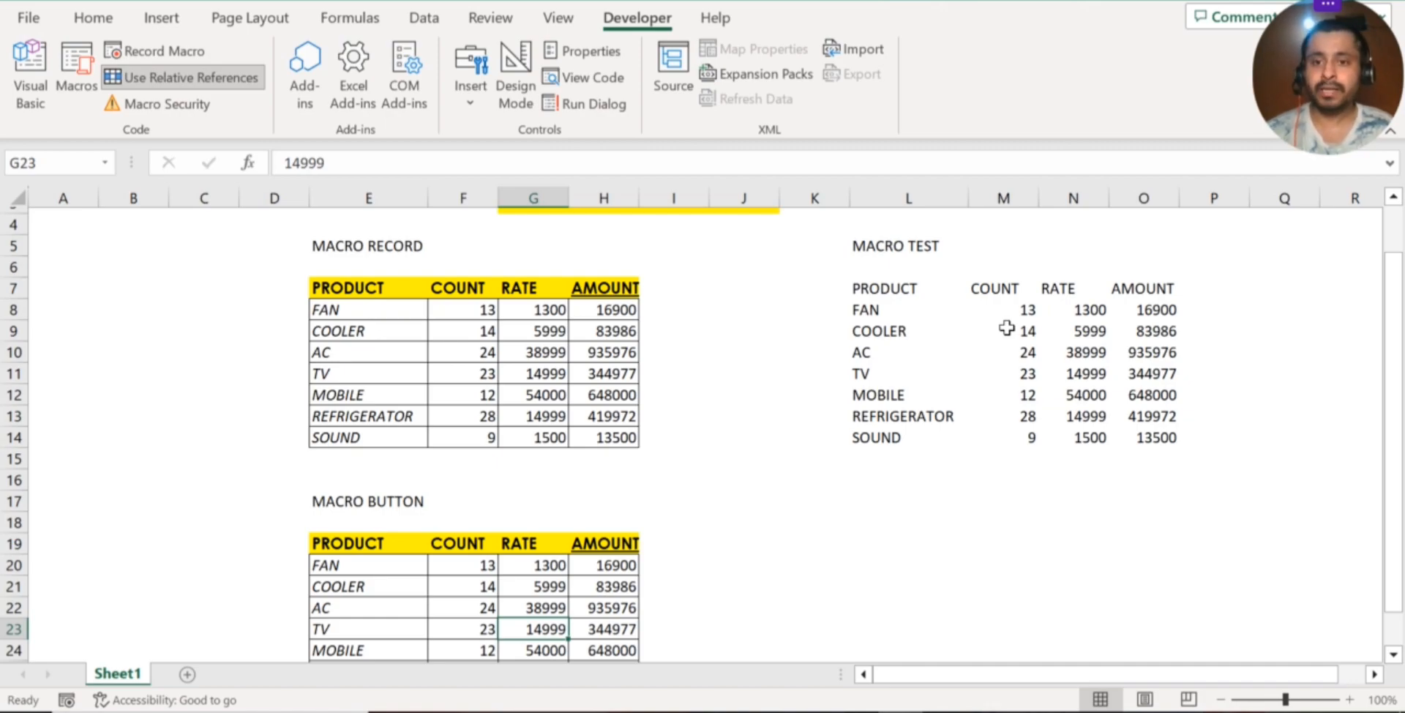
# Insert a form control button below the MACRO TEST table, around K17:L19, and assign the PRACTICE macro to it
pyautogui.click(736, 350)
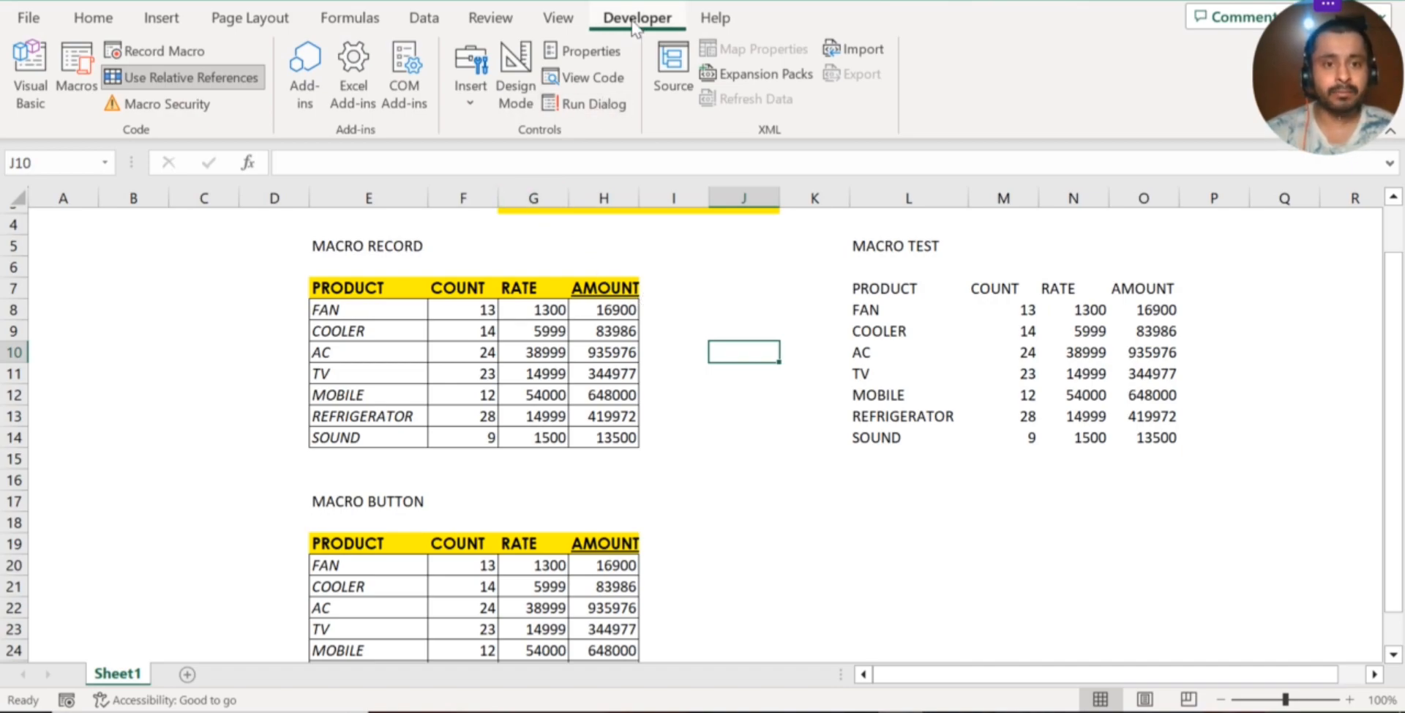
pyautogui.click(472, 70)
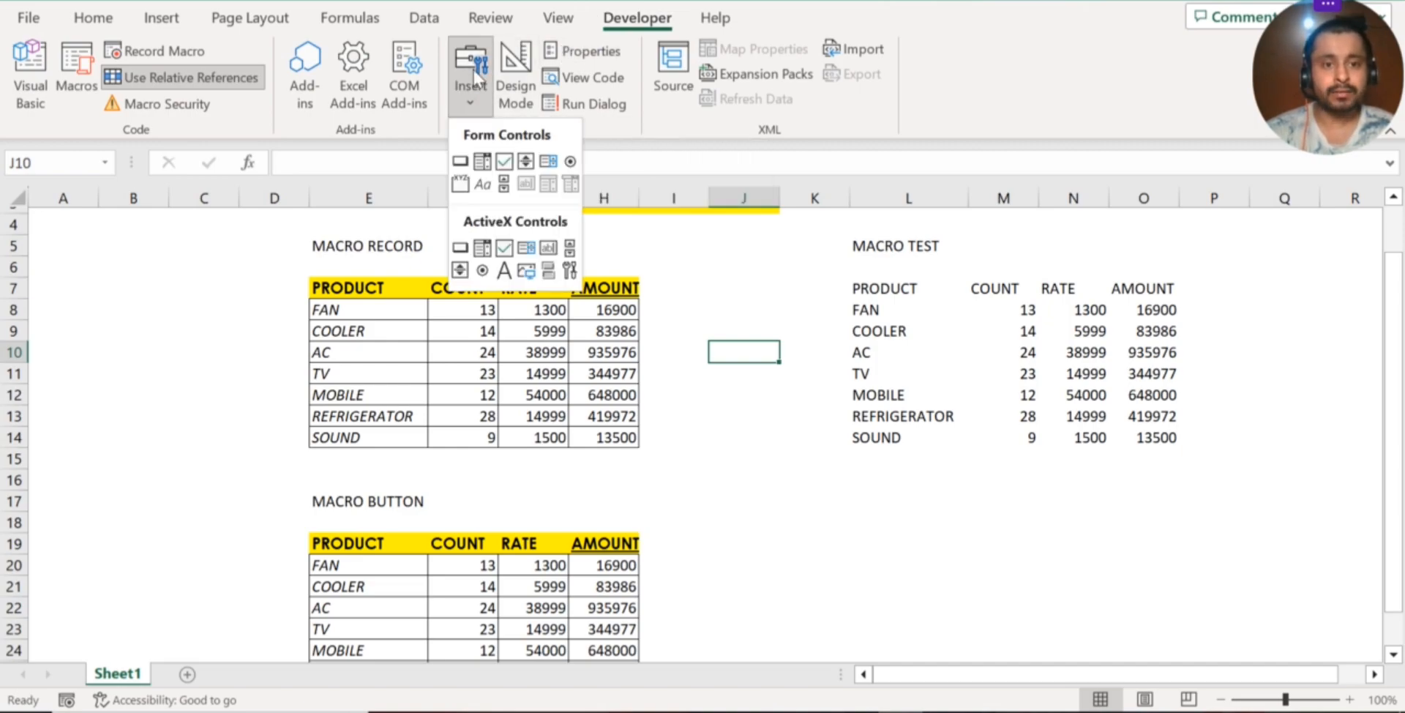
pyautogui.click(461, 163)
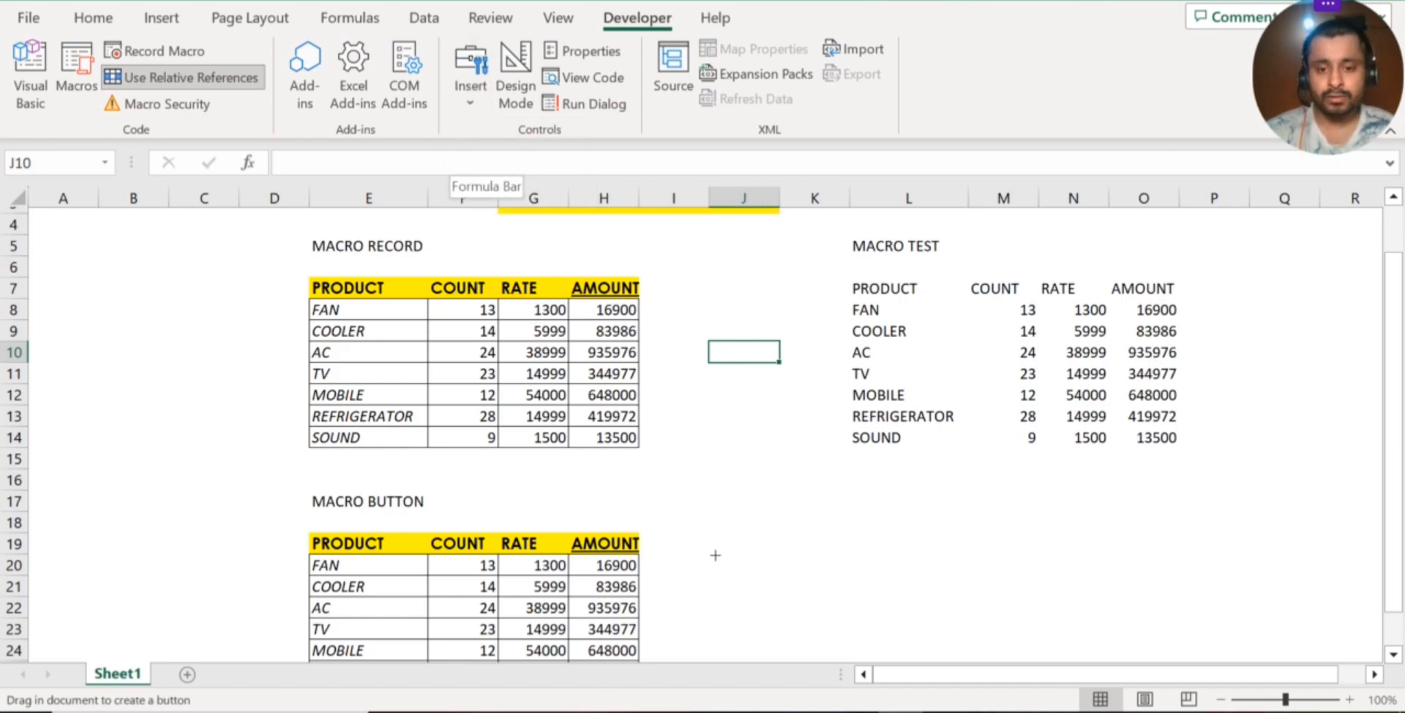
pyautogui.moveTo(787, 505); pyautogui.dragTo(976, 553)
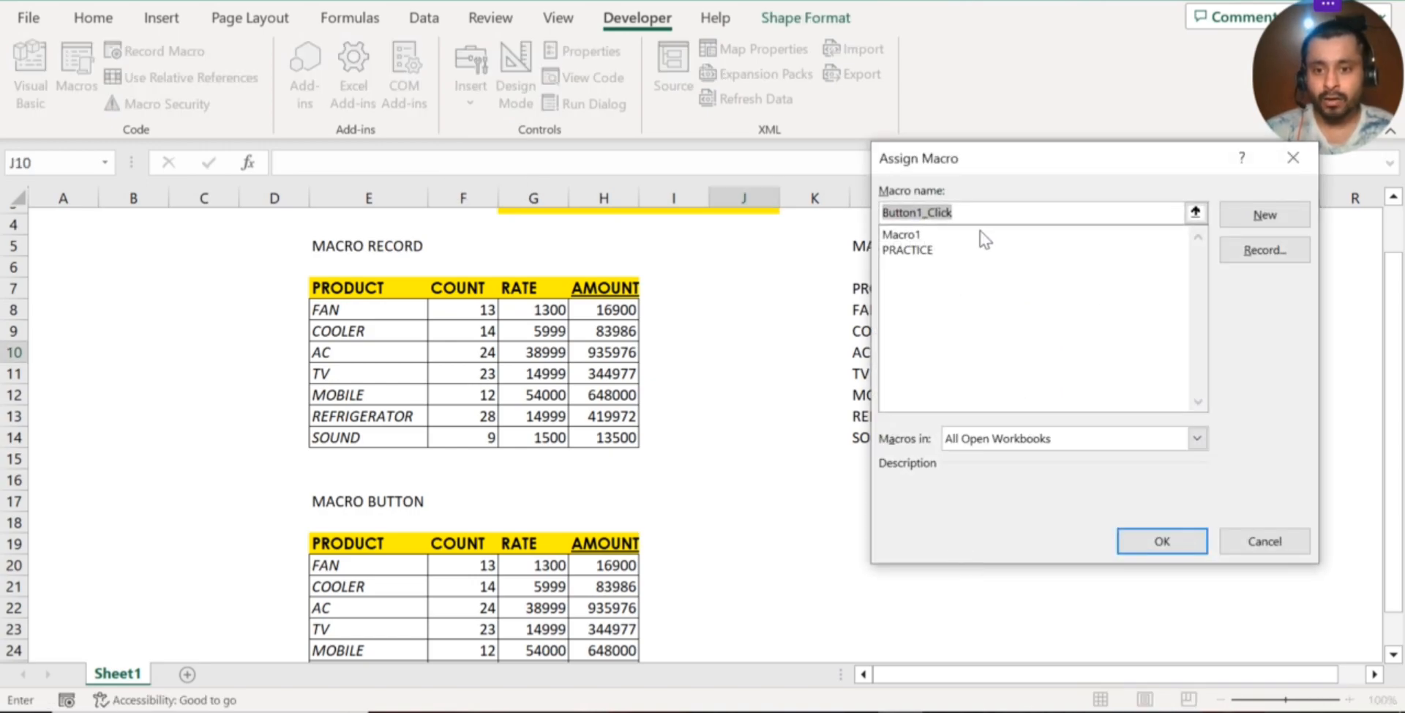
pyautogui.click(919, 250)
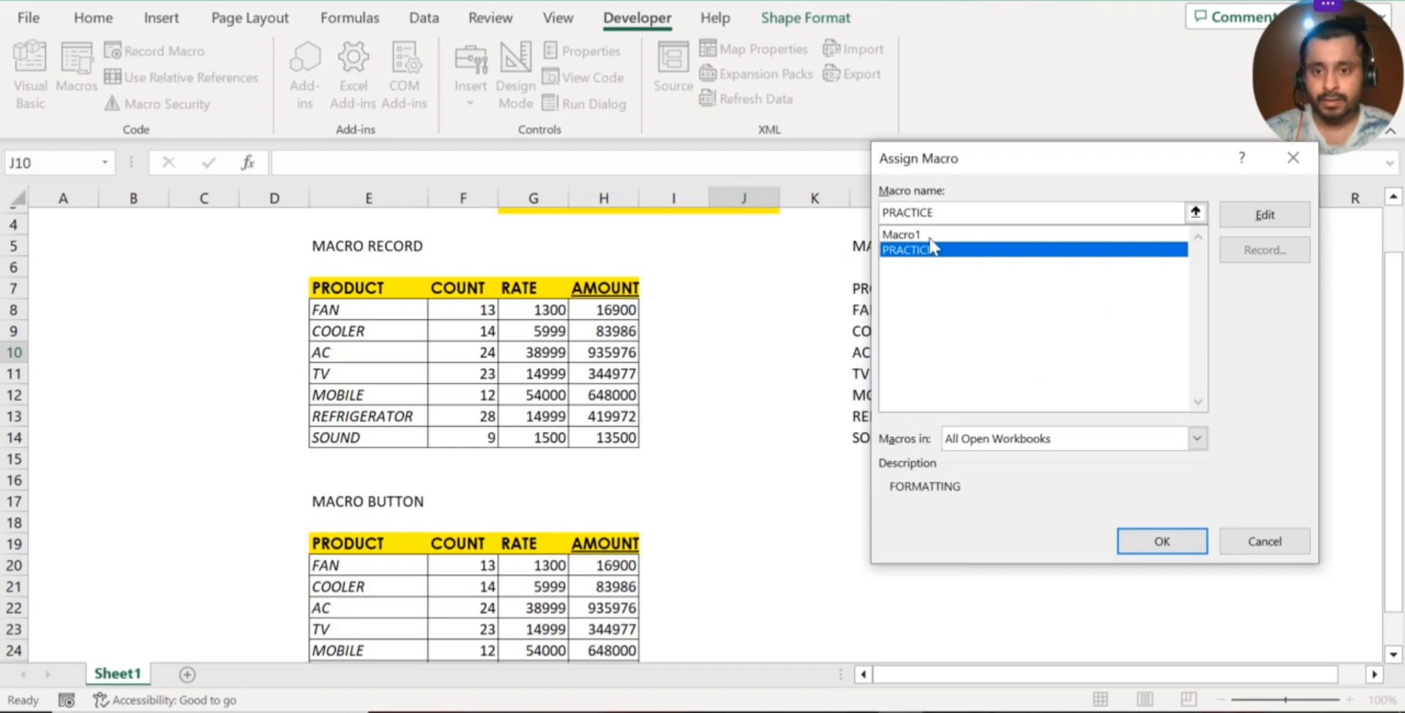
pyautogui.click(1162, 545)
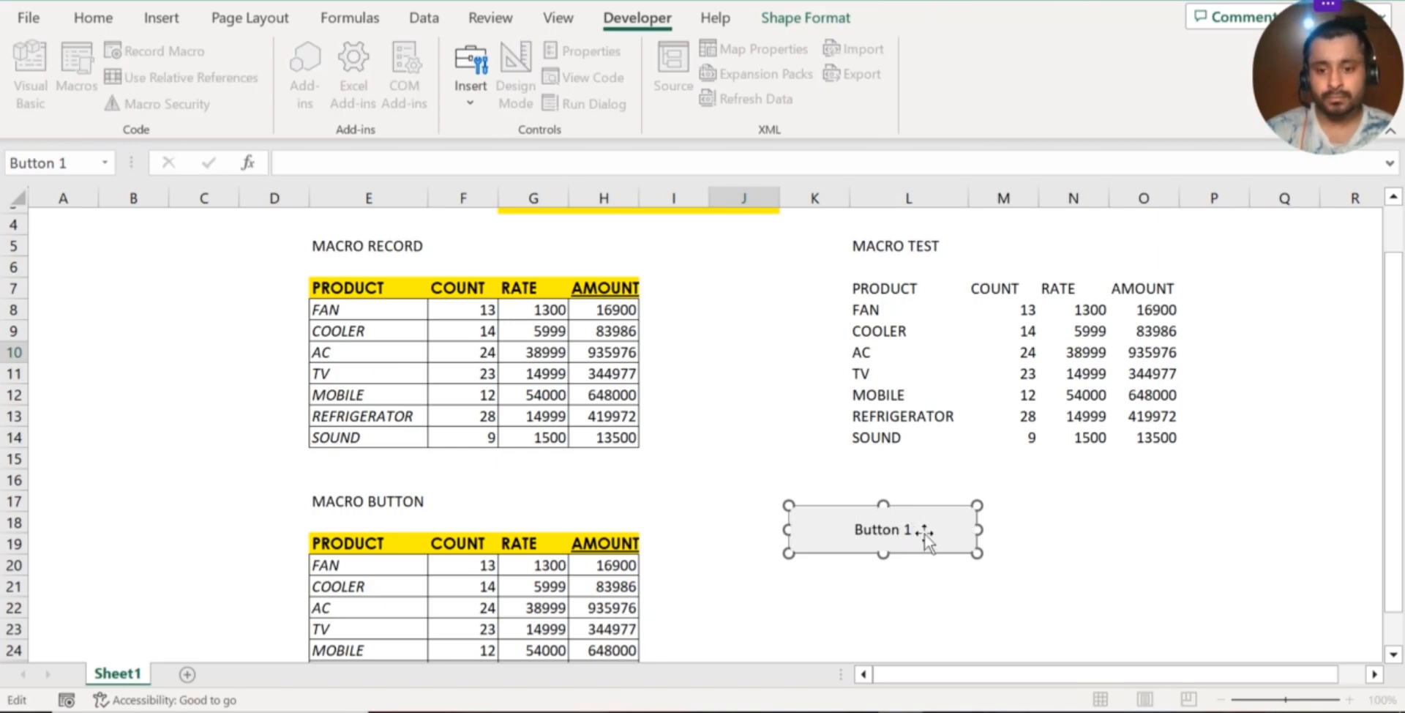
# Replace the new button's label with PRACTICE and deselect the button
pyautogui.press('BackSpace')
pyautogui.press('BackSpace')
pyautogui.press('BackSpace')
pyautogui.press('BackSpace')
pyautogui.press('BackSpace')
pyautogui.press('BackSpace')
pyautogui.press('BackSpace')
pyautogui.press('BackSpace')
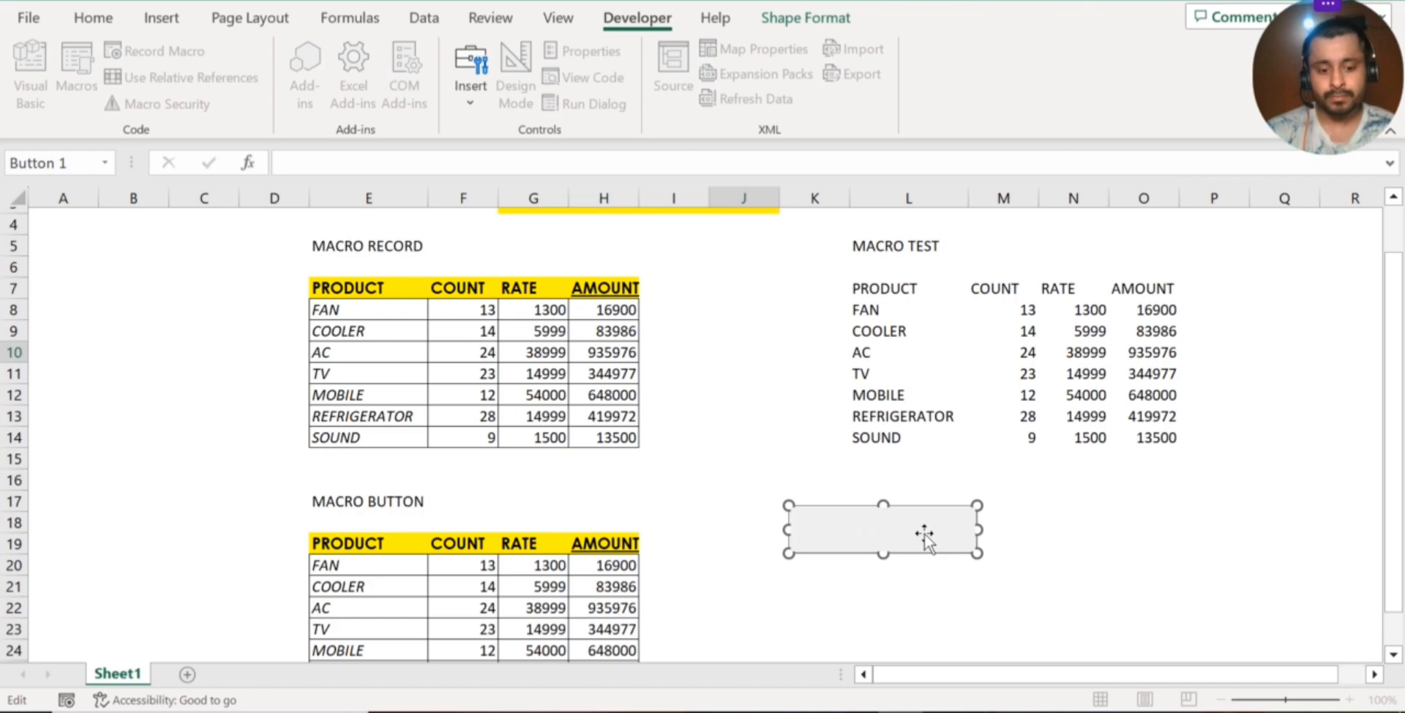
pyautogui.write('PRAC')
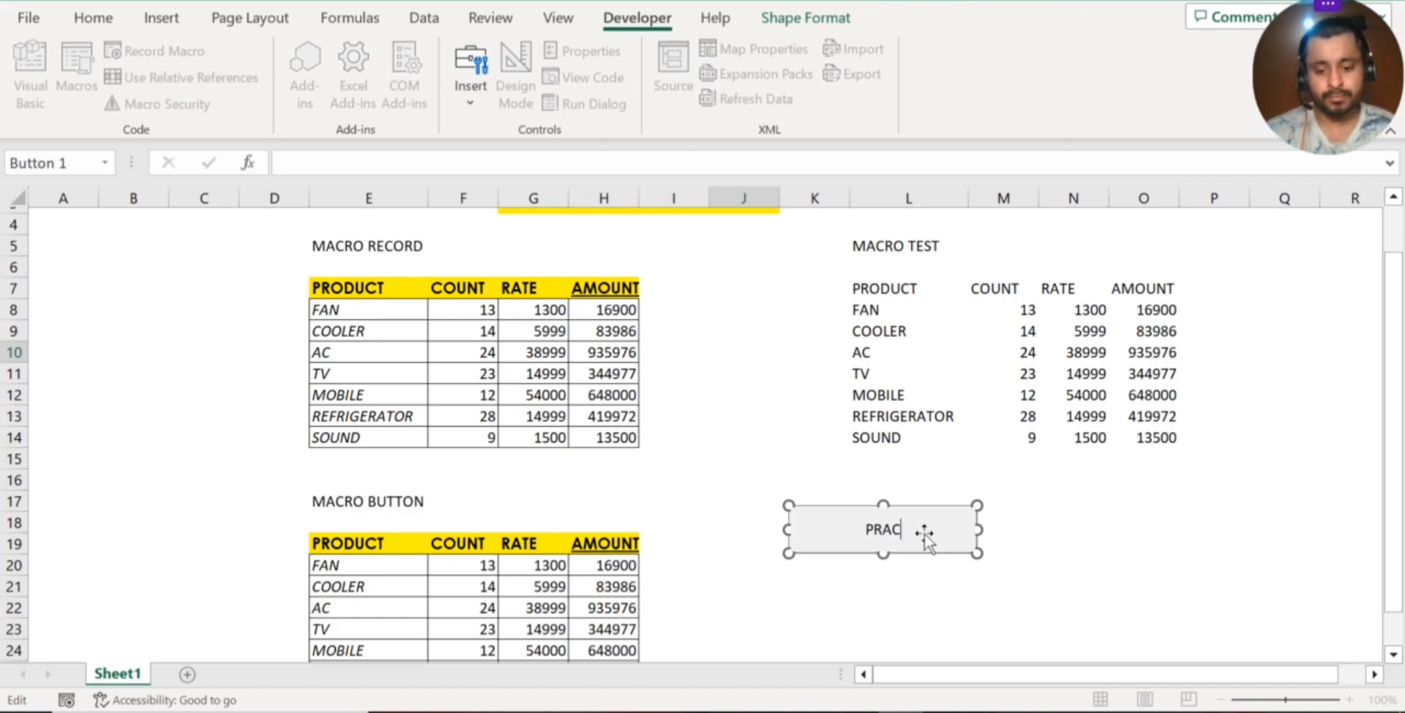
pyautogui.write('TICE')
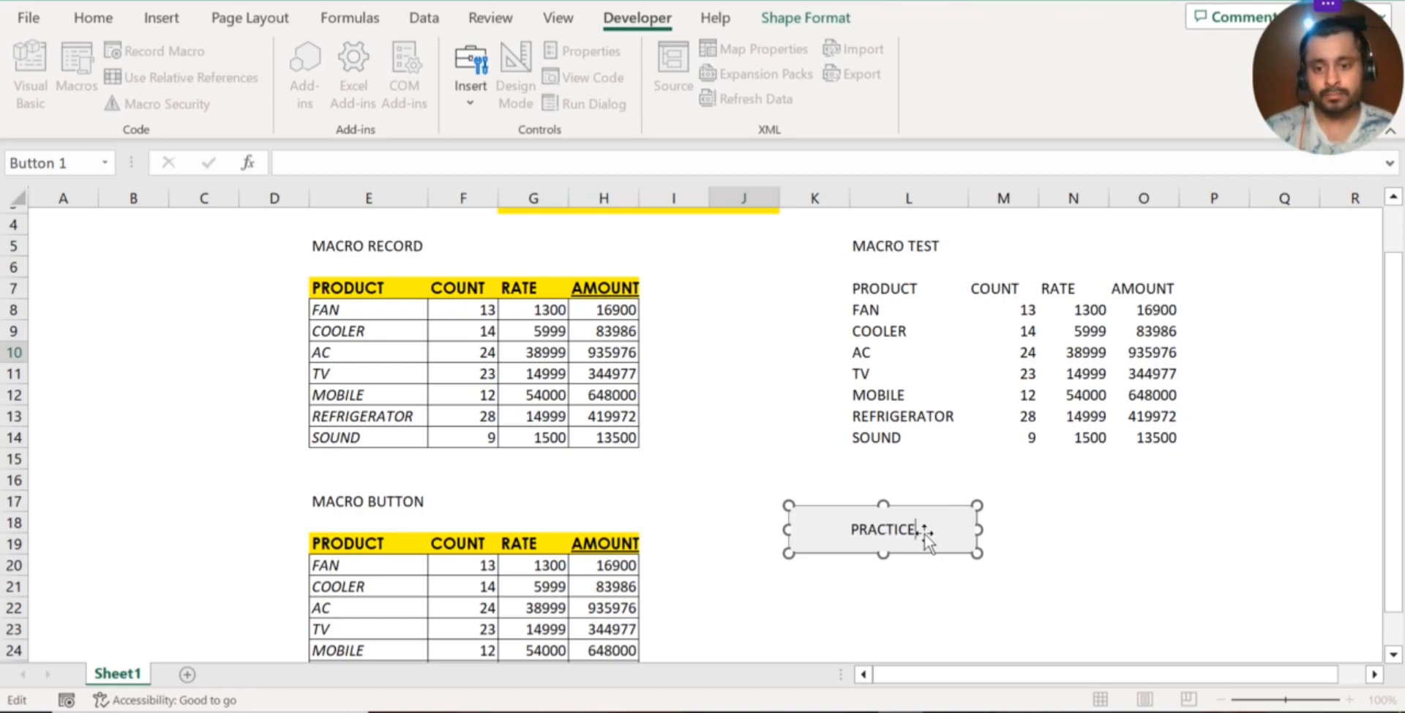
pyautogui.click(1098, 527)
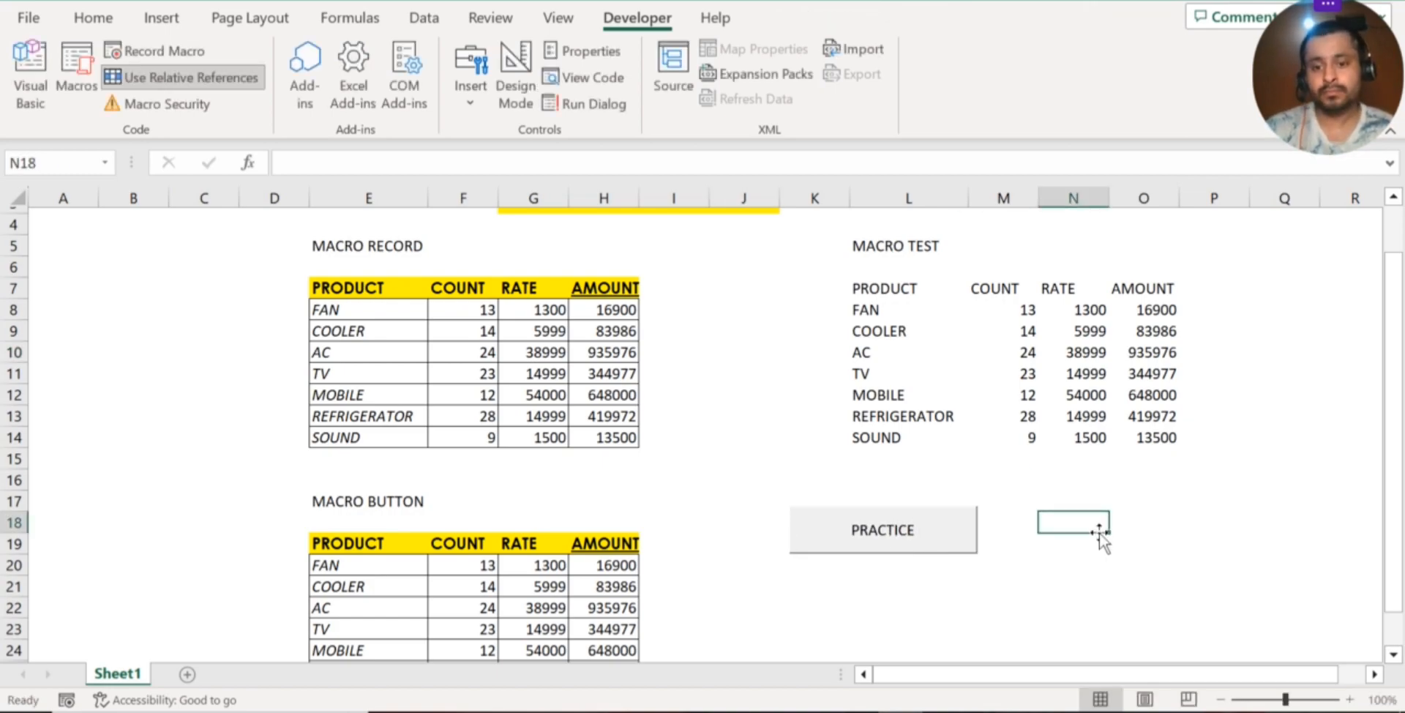
# Format the MACRO TEST table by running the macro from the PRACTICE button with the PRODUCT header in L7 selected
pyautogui.click(886, 290)
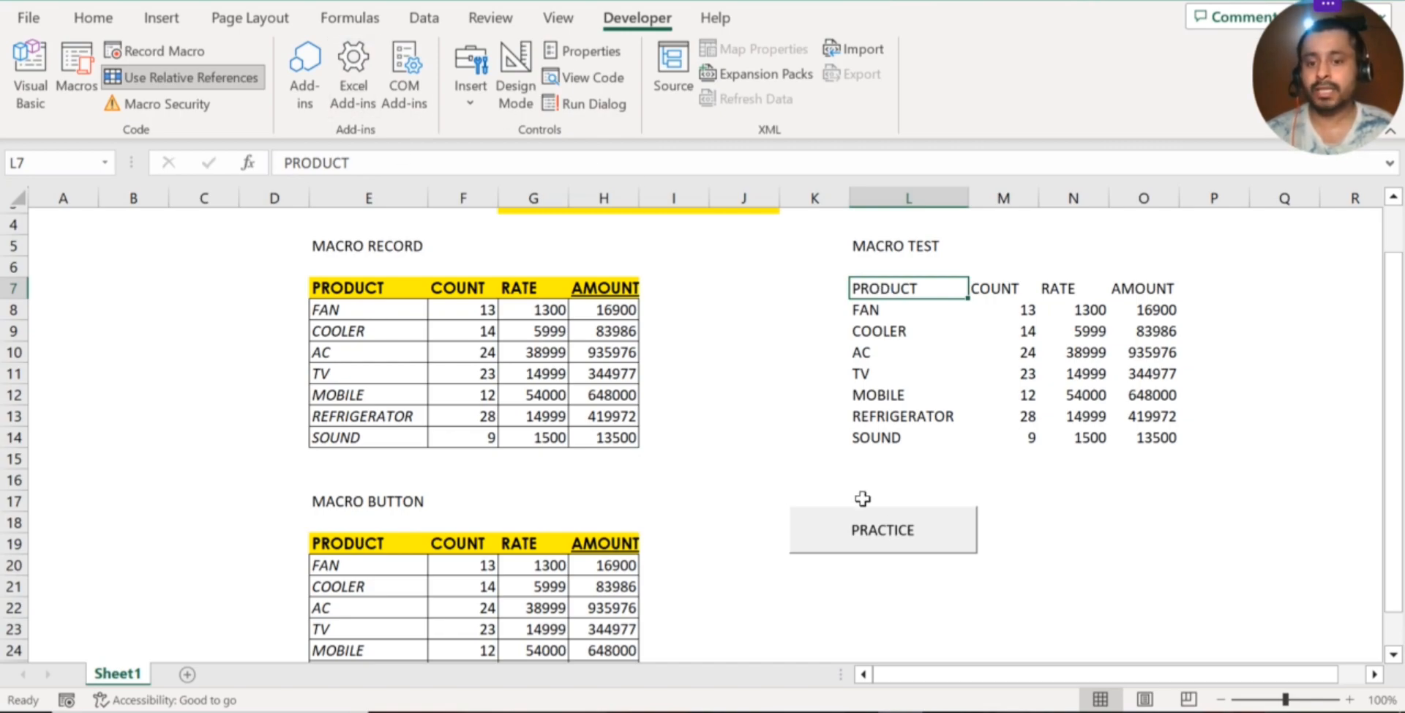
pyautogui.click(884, 537)
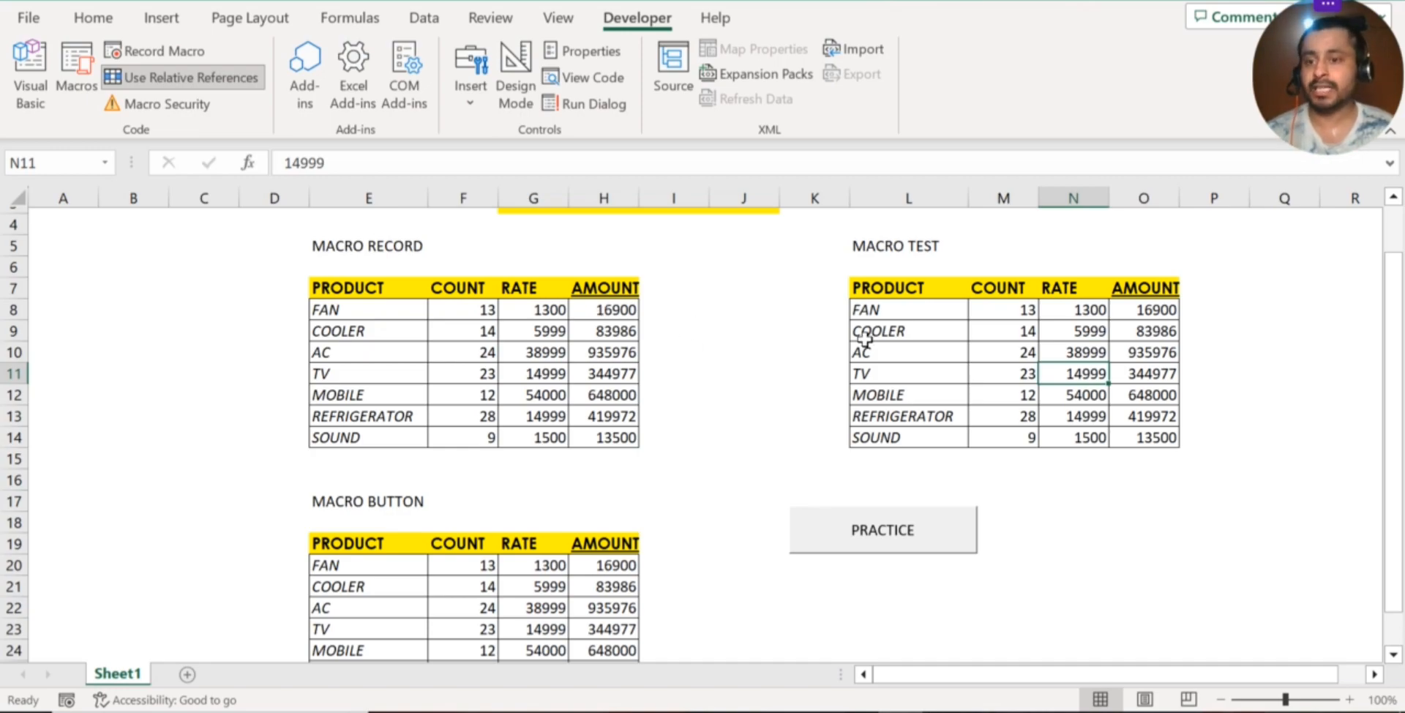
pyautogui.click(719, 368)
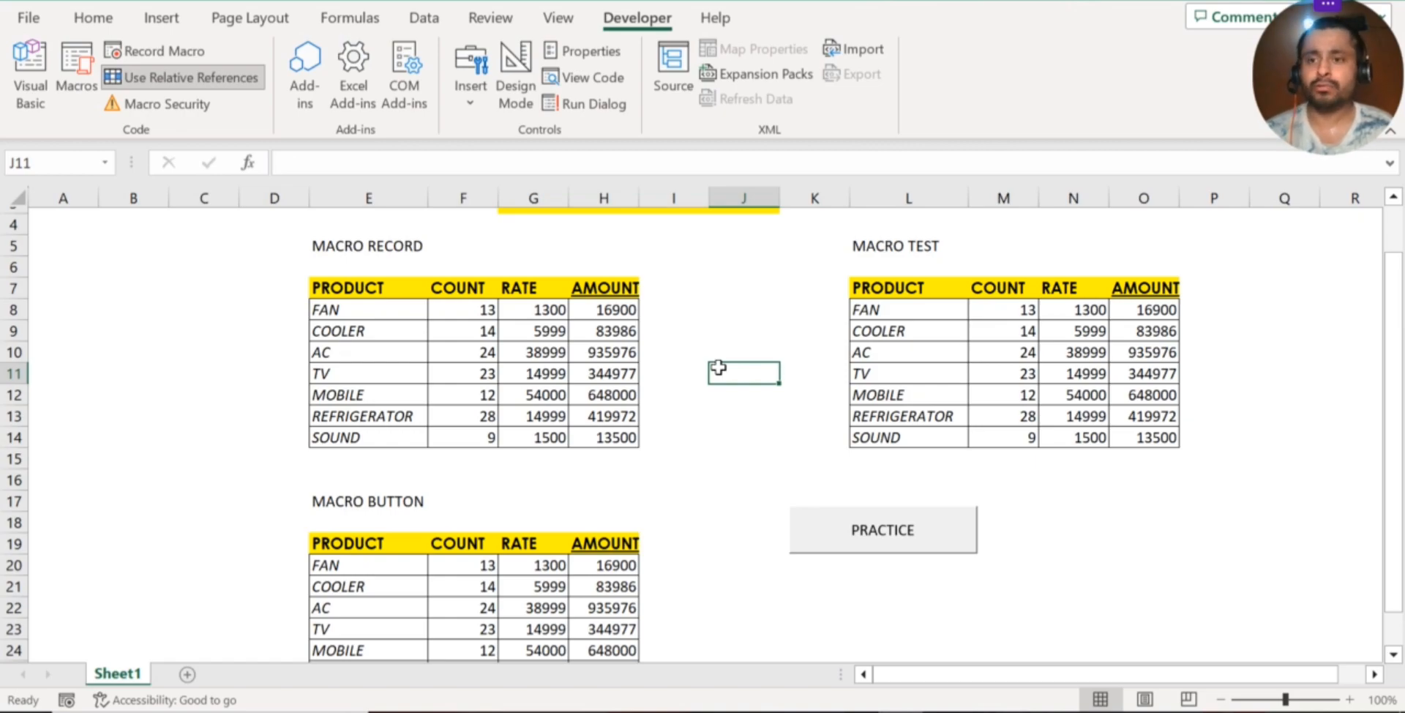
# Open Module1's code in the Visual Basic editor and review the recorded macro code
pyautogui.click(18, 72)
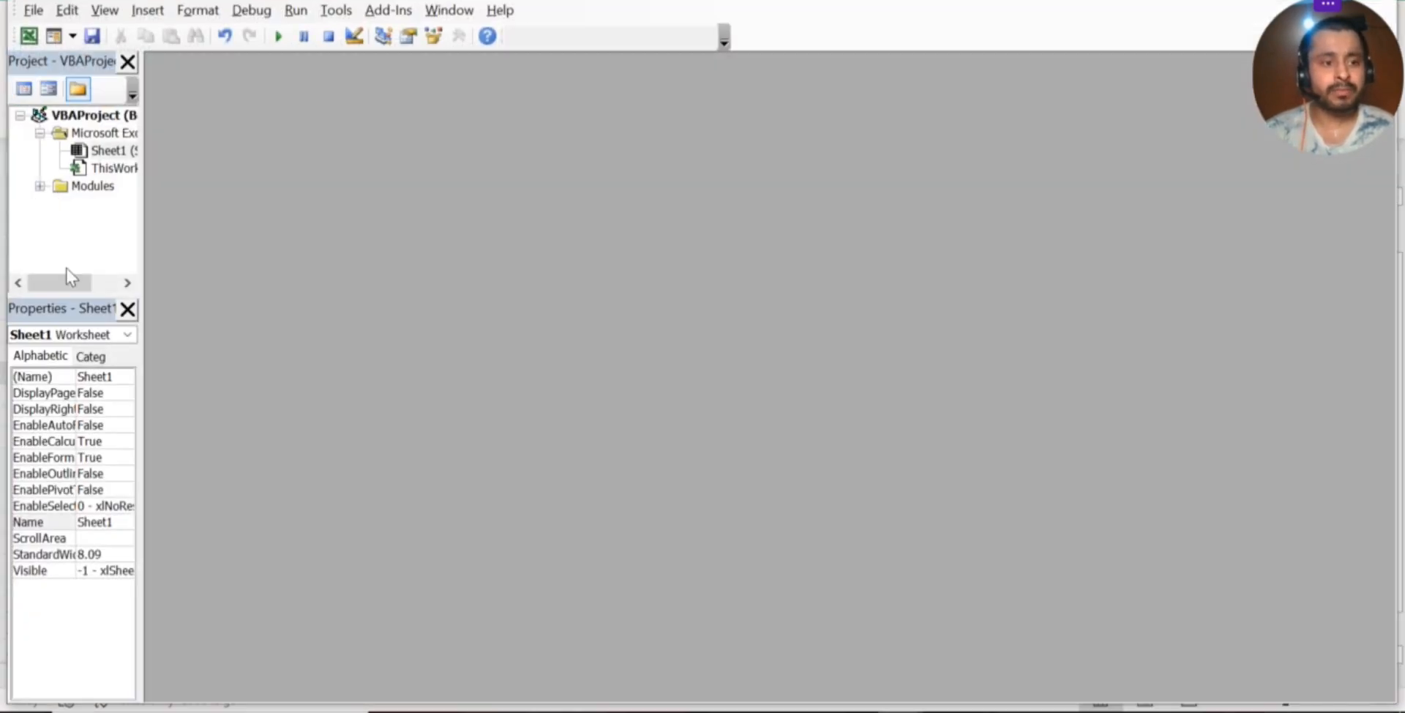
pyautogui.click(81, 188)
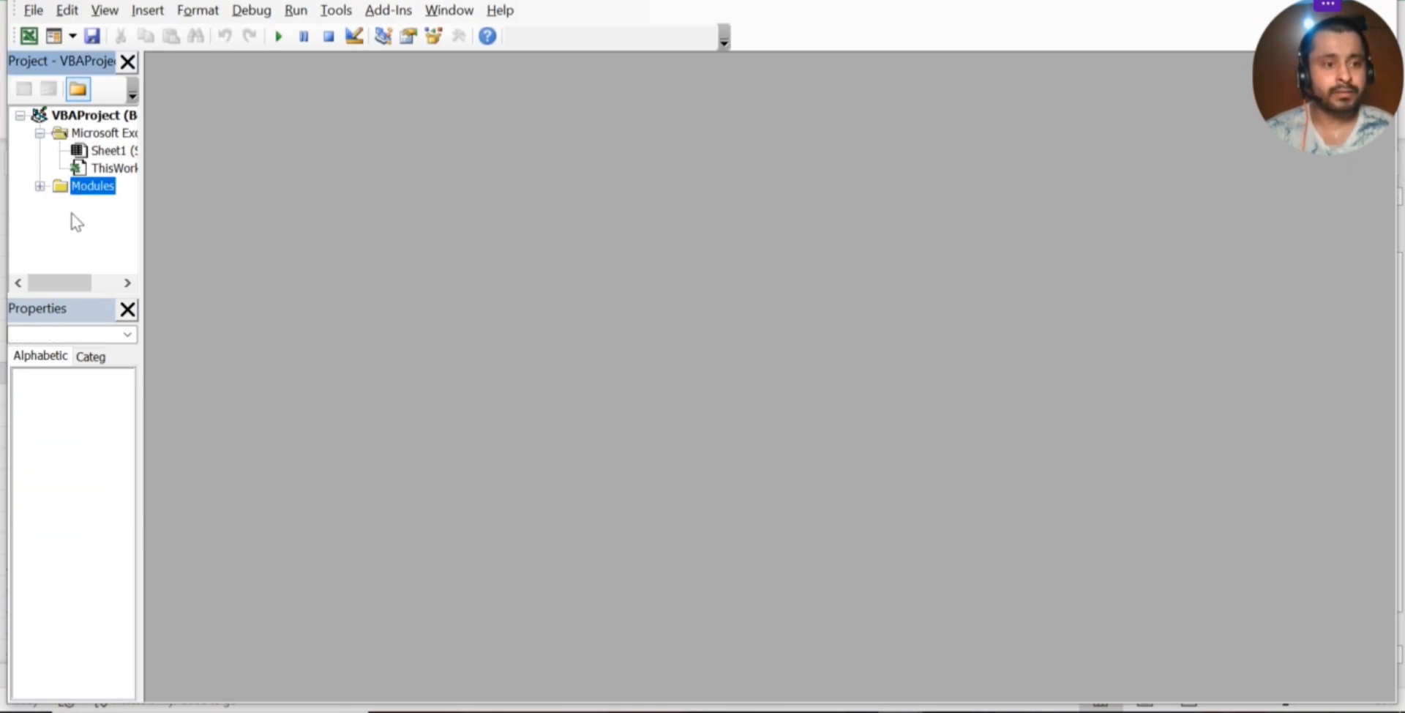
pyautogui.click(40, 186)
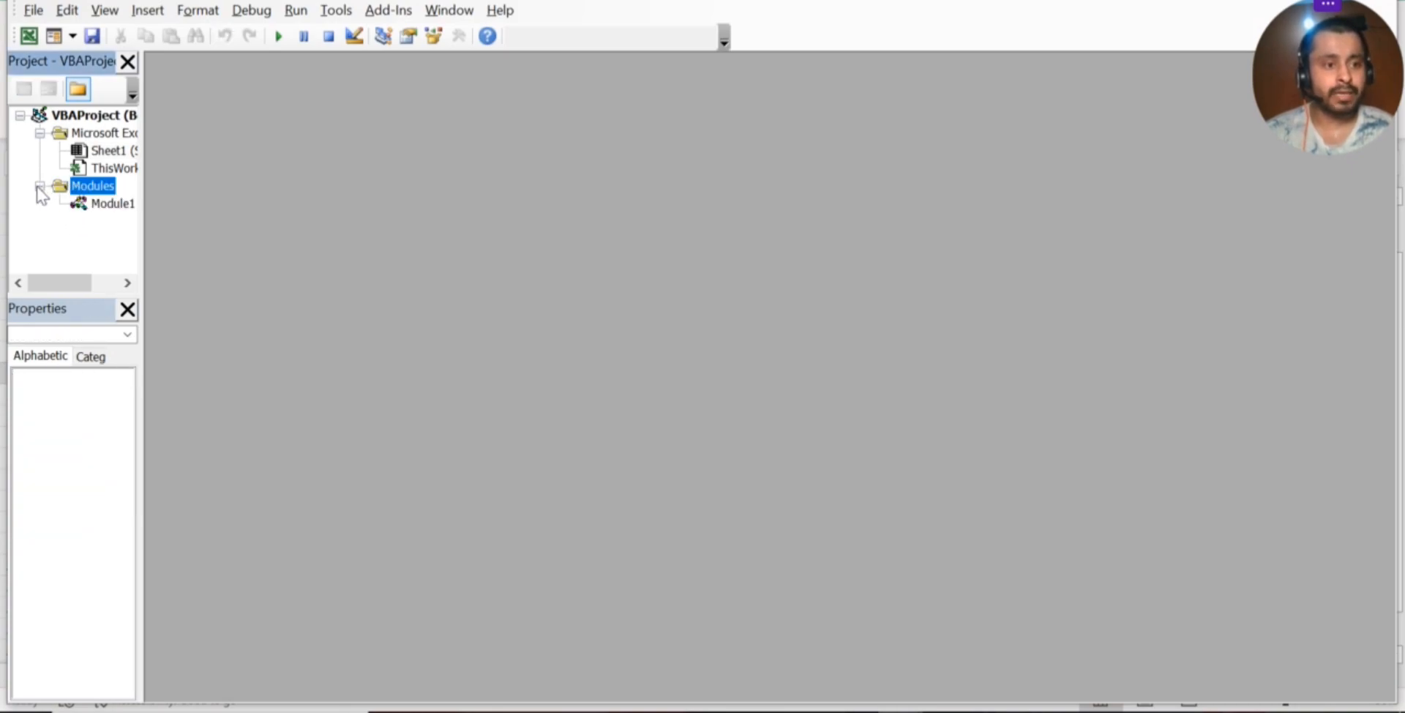
pyautogui.click(110, 205)
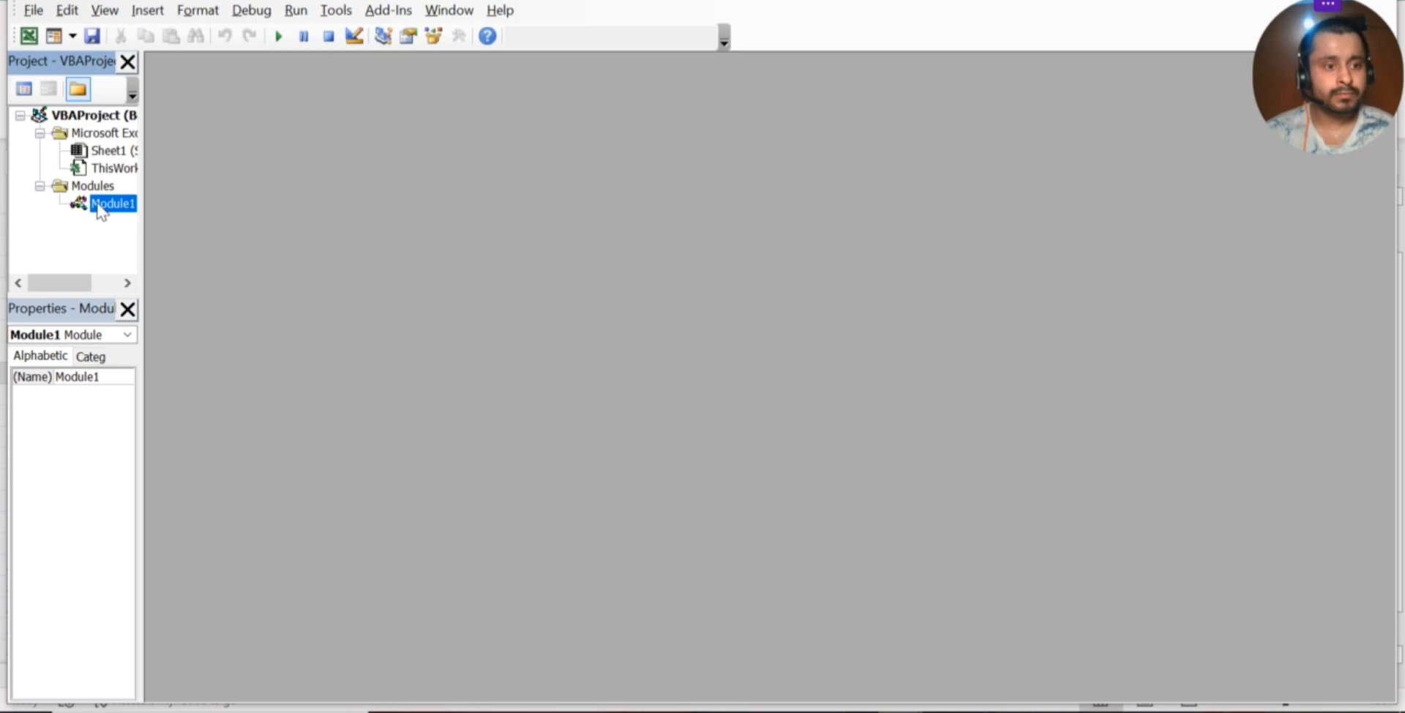
pyautogui.click(128, 334)
pyautogui.click(88, 353)
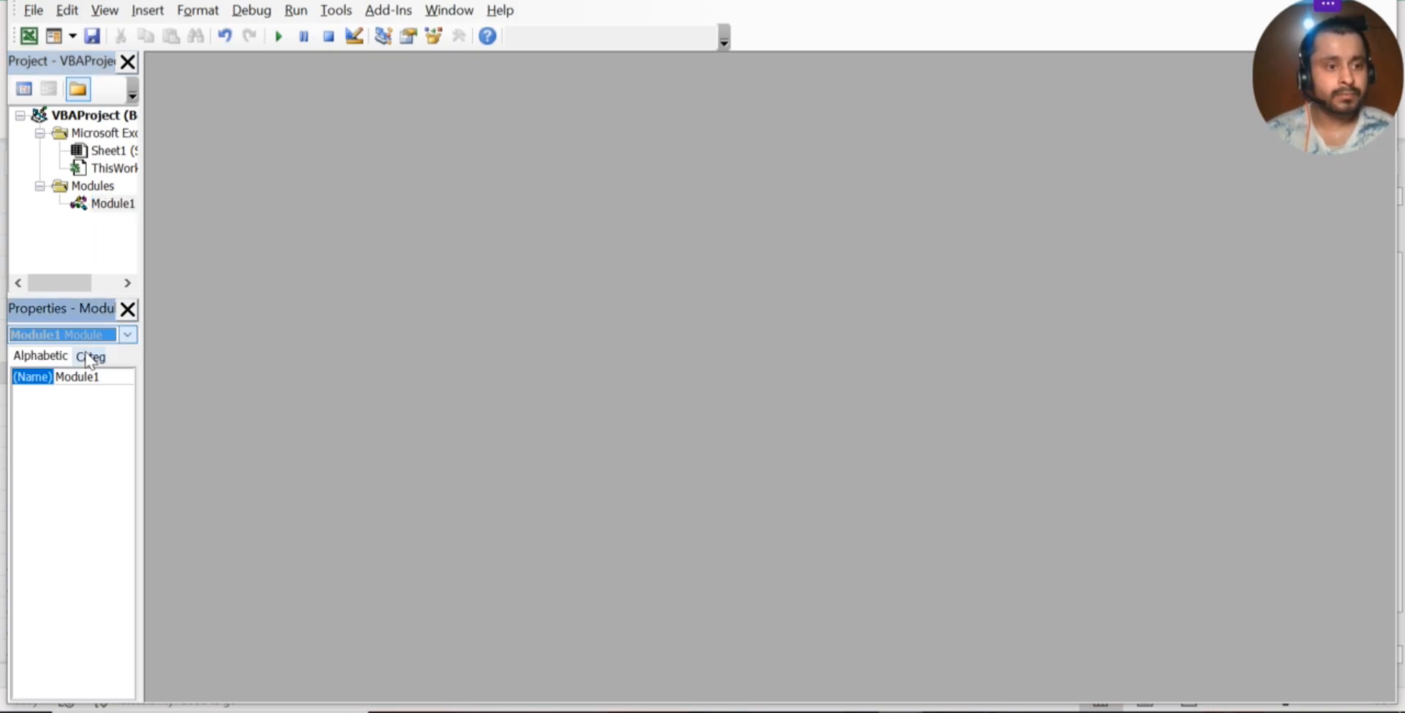
pyautogui.doubleClick(97, 206)
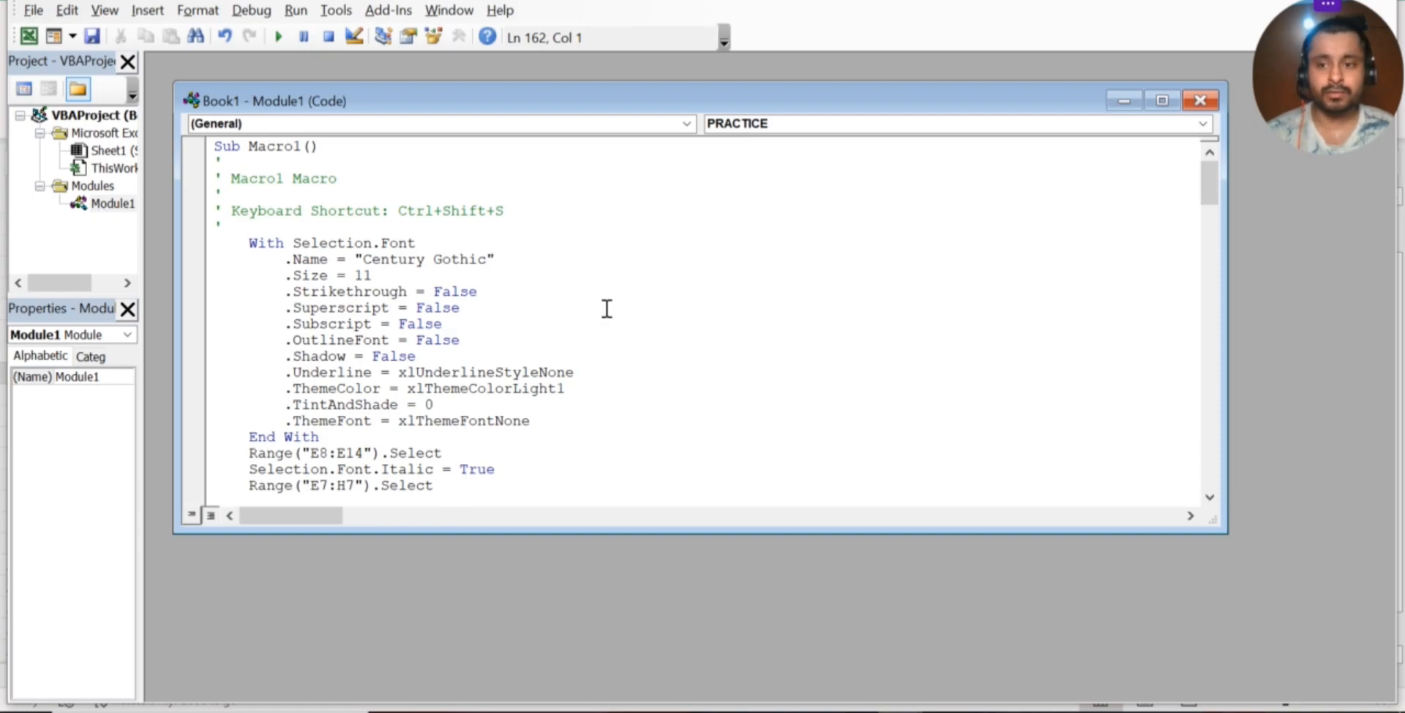
pyautogui.moveTo(1213, 176); pyautogui.dragTo(1179, 162)
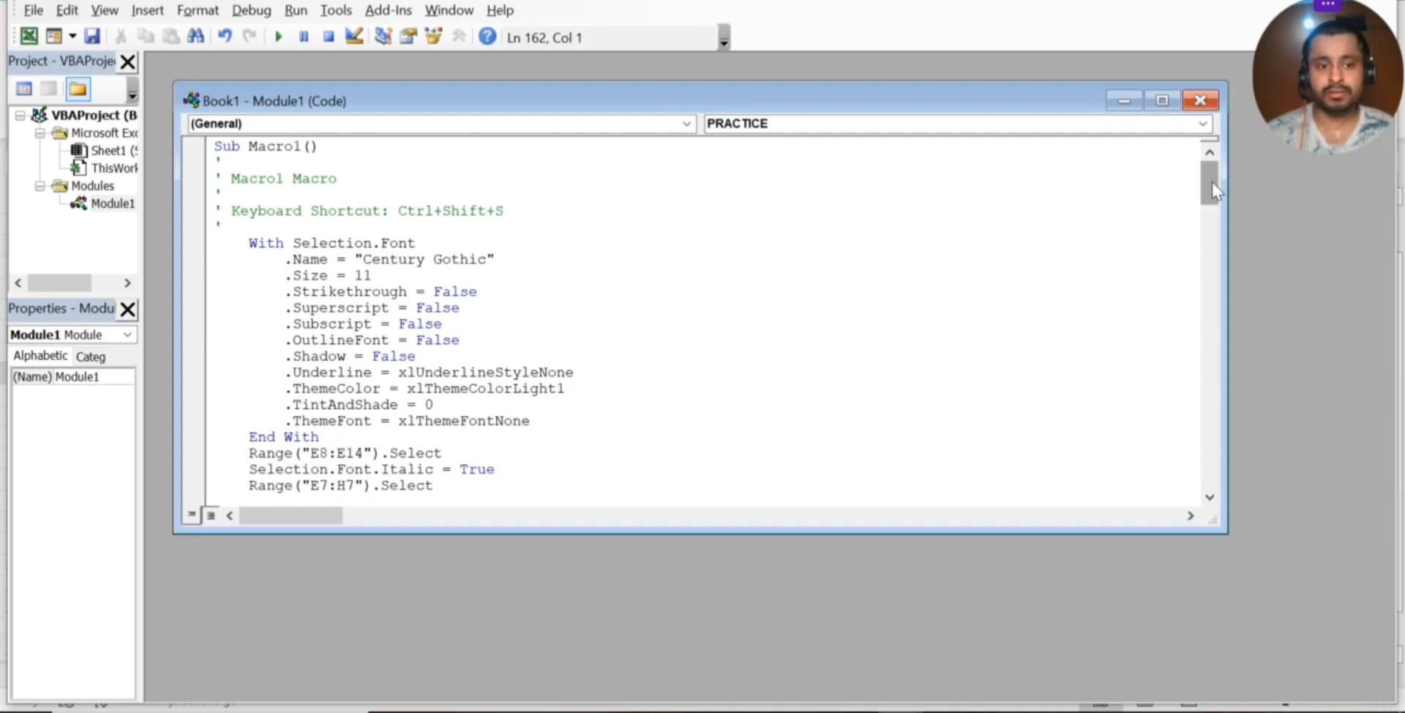
pyautogui.moveTo(1212, 183); pyautogui.dragTo(1214, 214)
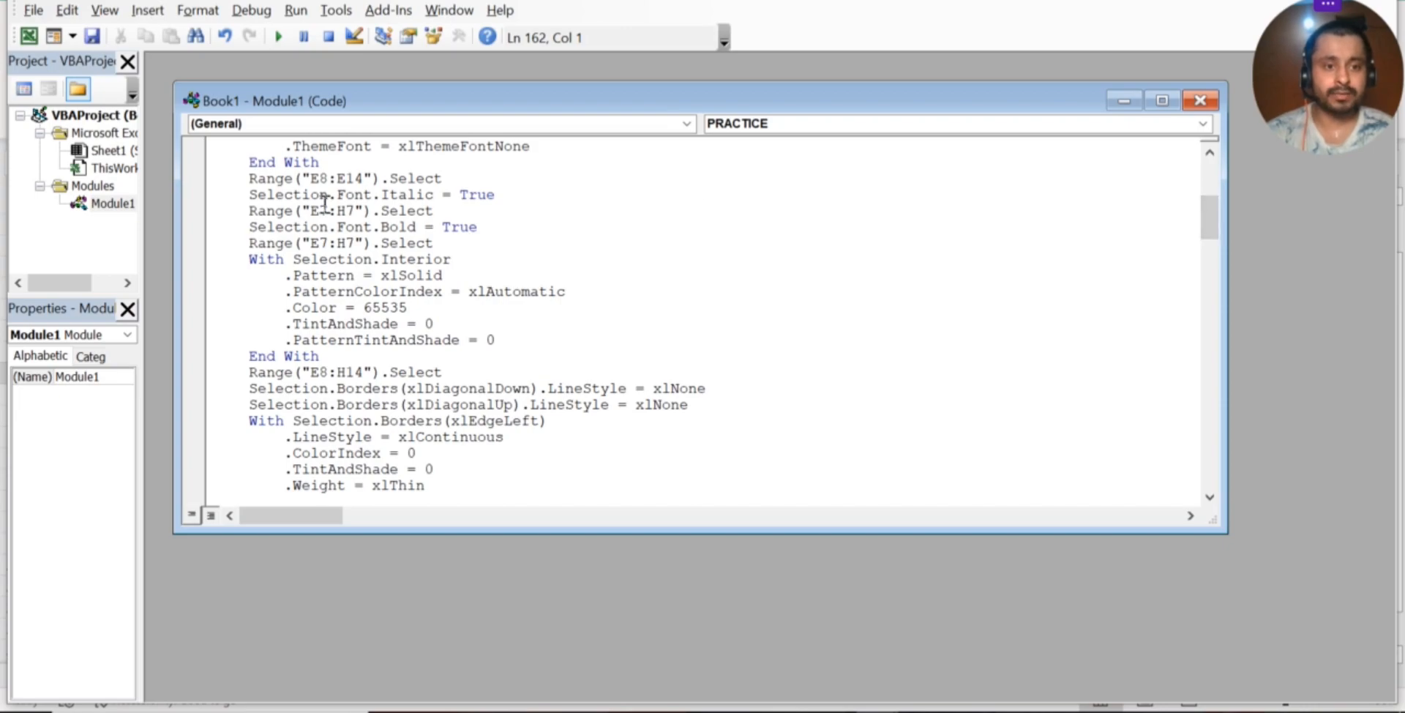